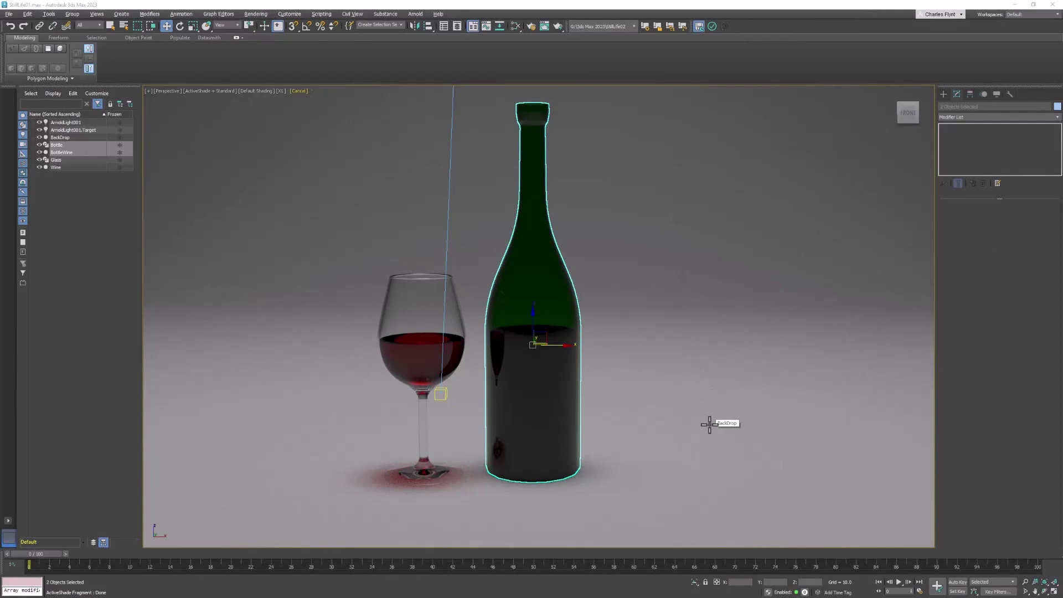
- Merge the Bowl object from StillLife01.max into the current scene
{"action": "left_click", "coordinate": [11, 13]}
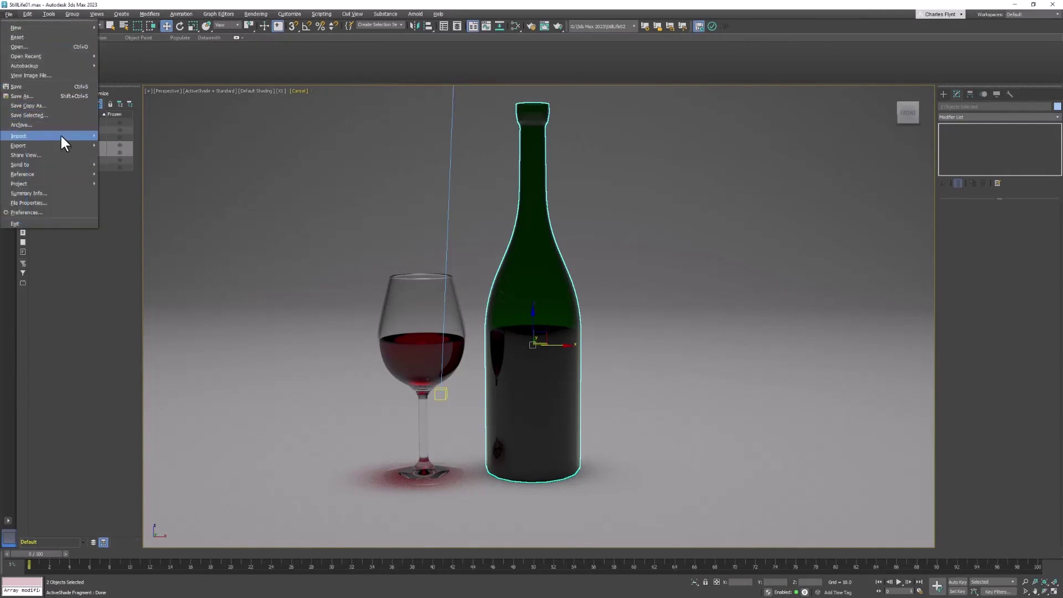
{"action": "left_click", "coordinate": [121, 141]}
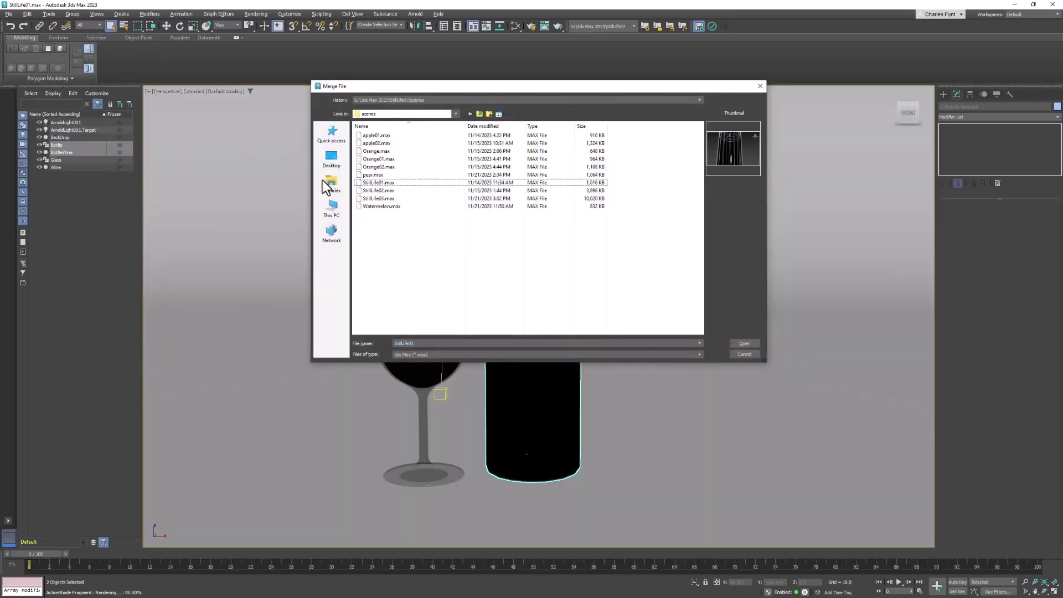
{"action": "left_click", "coordinate": [376, 183]}
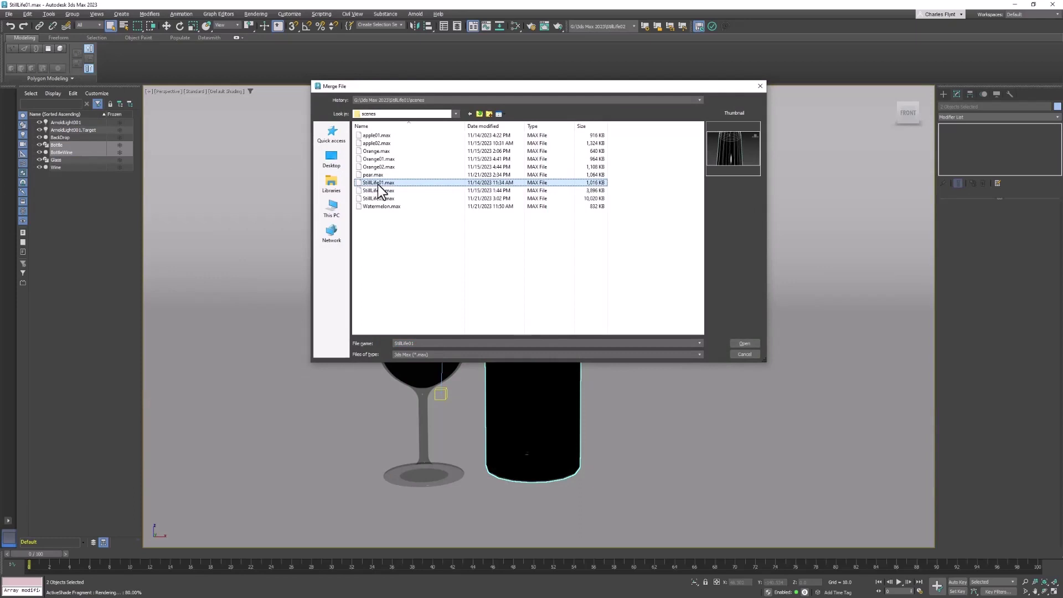
{"action": "left_click", "coordinate": [744, 345]}
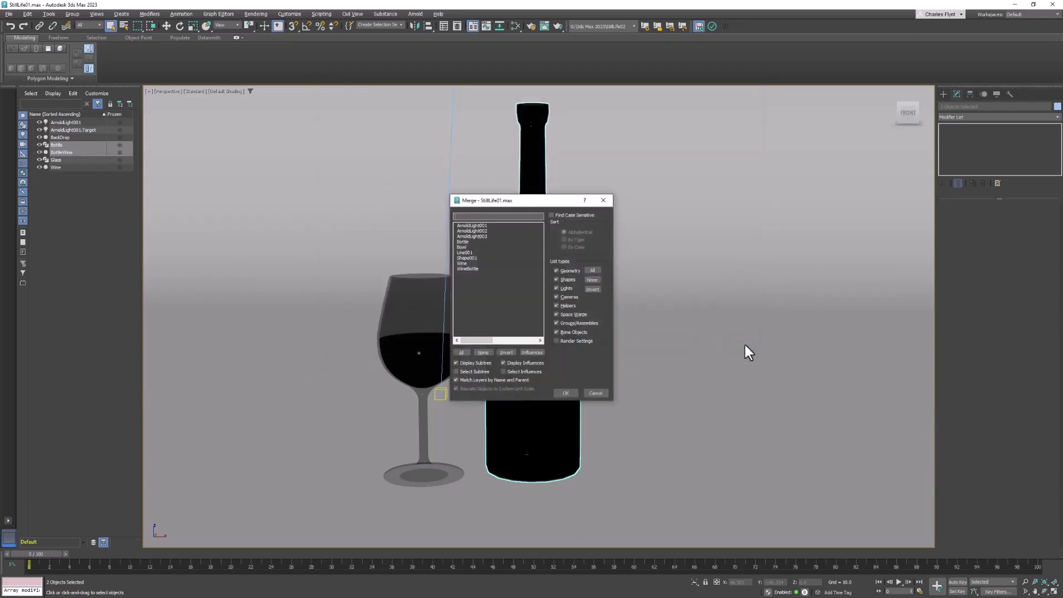
{"action": "left_click", "coordinate": [463, 248]}
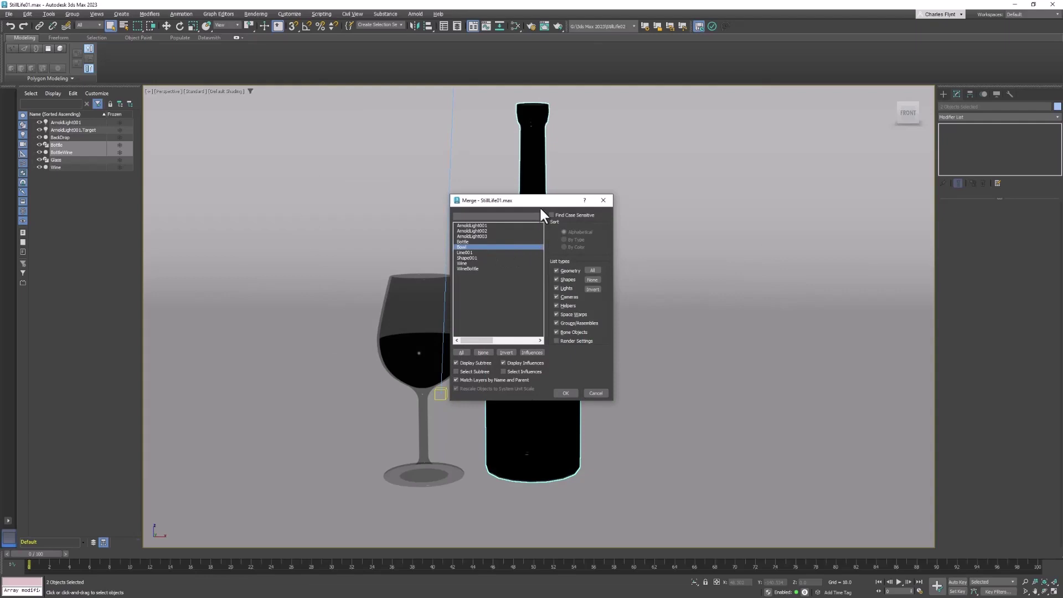
{"action": "left_click_drag", "start_coordinate": [542, 204], "coordinate": [527, 167]}
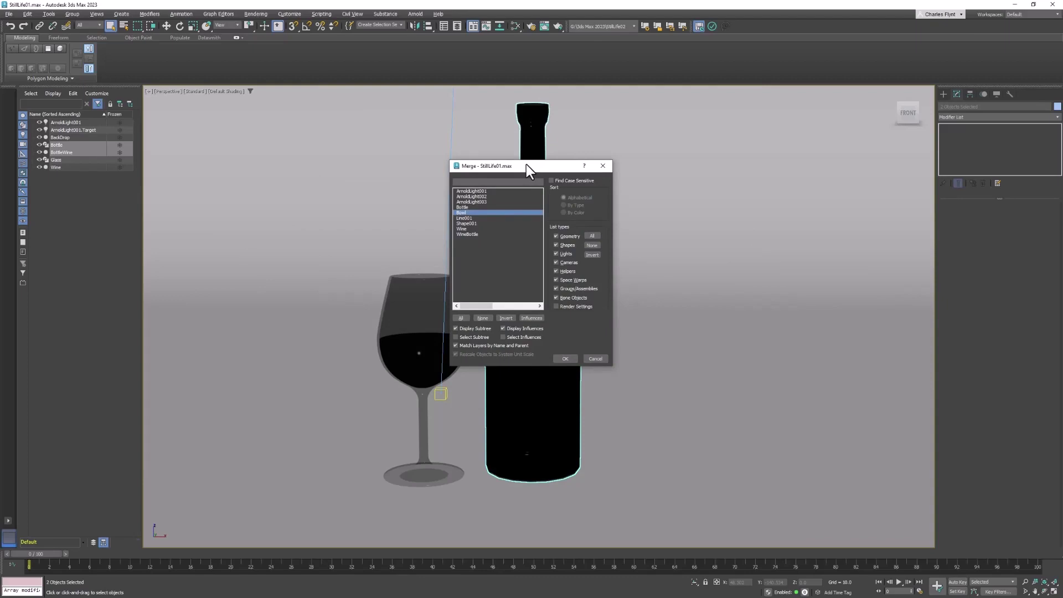
{"action": "left_click", "coordinate": [567, 359]}
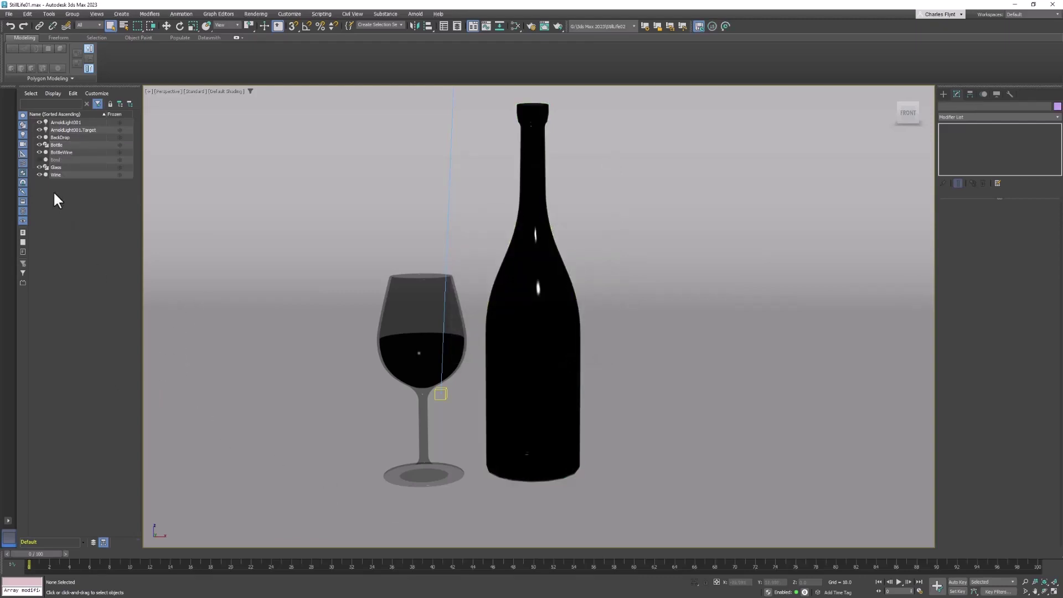
- Unhide Bowl in the Scene Explorer and move it right of the wine bottle
{"action": "left_click", "coordinate": [39, 160]}
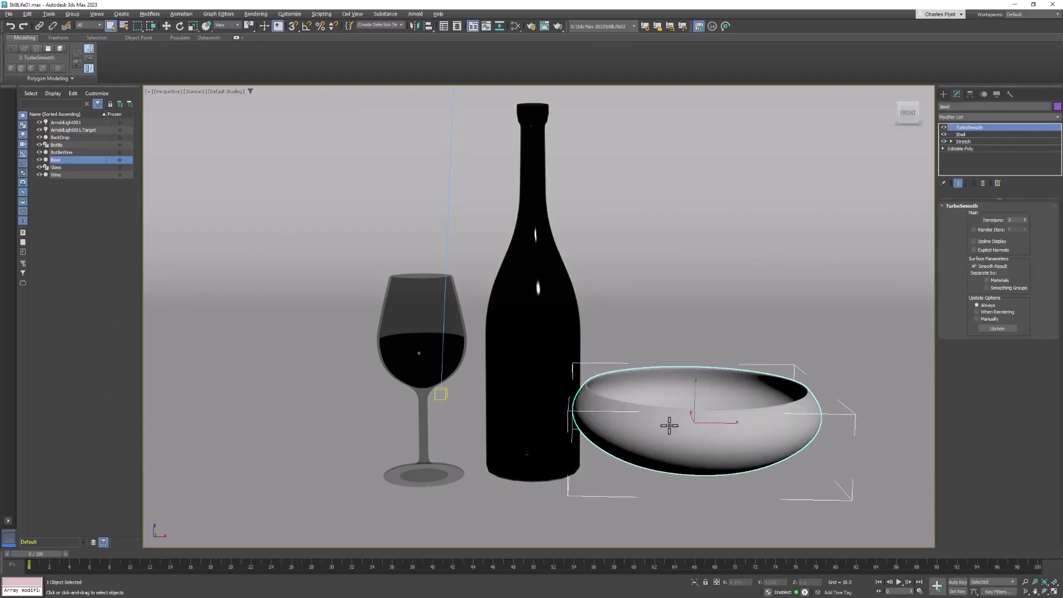
{"action": "left_click", "coordinate": [165, 25]}
{"action": "left_click_drag", "start_coordinate": [719, 423], "coordinate": [735, 412]}
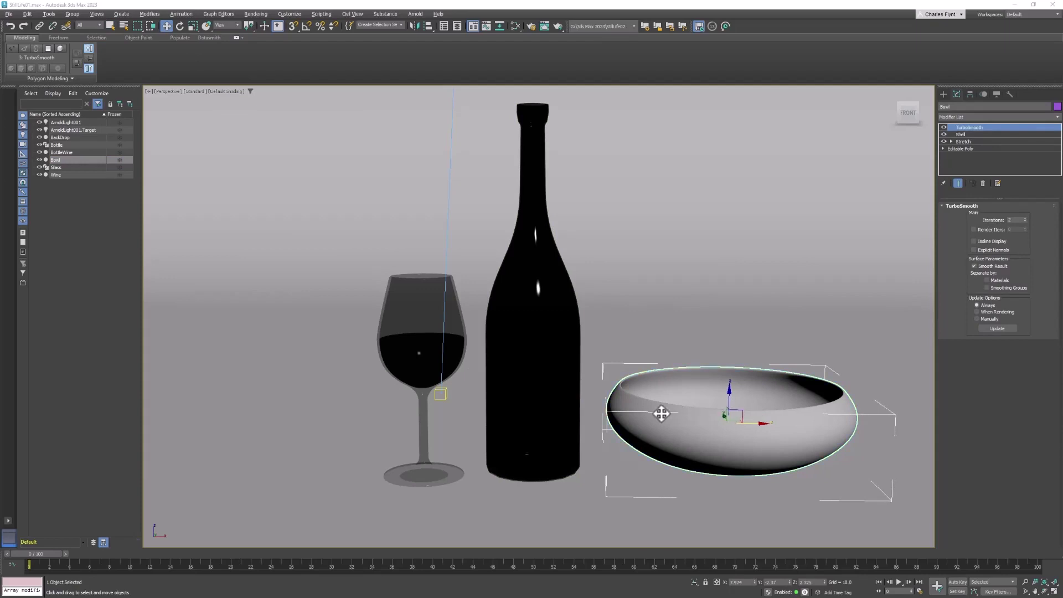
- Search Google for 'wood' in Chrome and show the image results
{"action": "key", "text": "alt+Tab"}
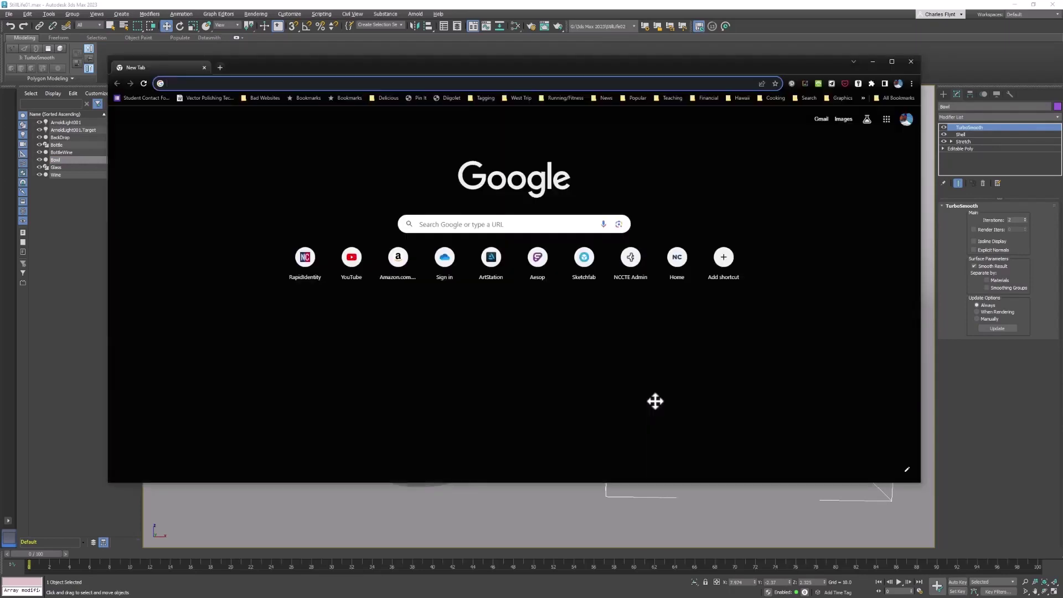
{"action": "left_click", "coordinate": [320, 82]}
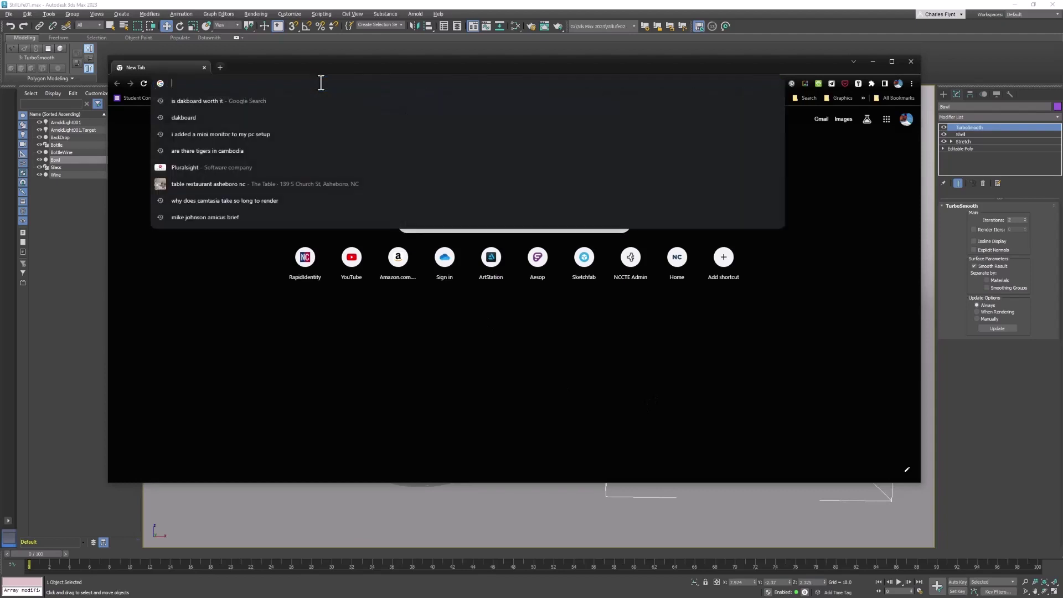
{"action": "type", "text": "wood"}
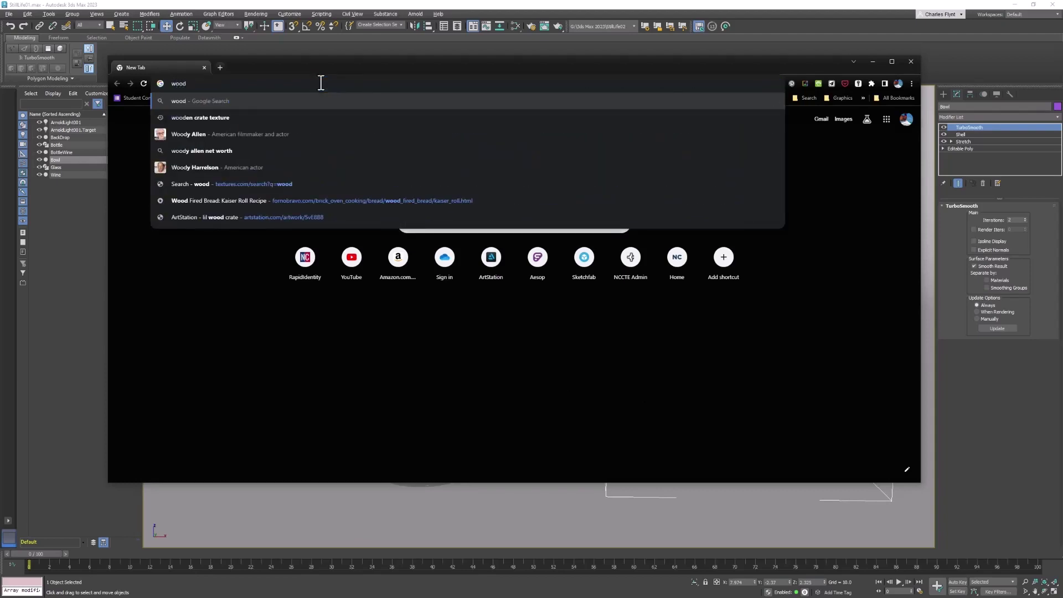
{"action": "key", "text": "Return"}
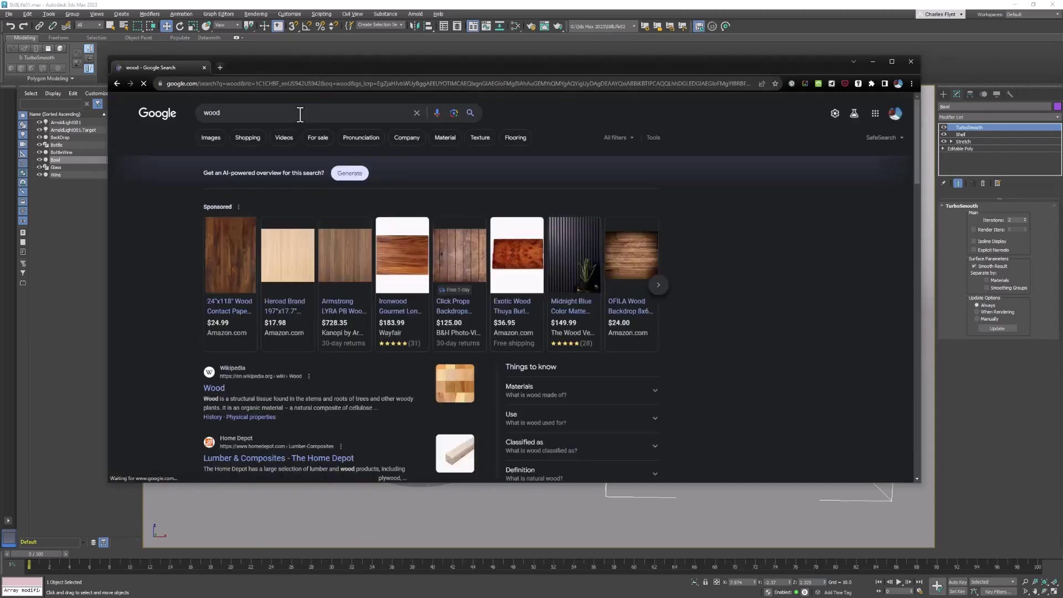
{"action": "left_click", "coordinate": [210, 139]}
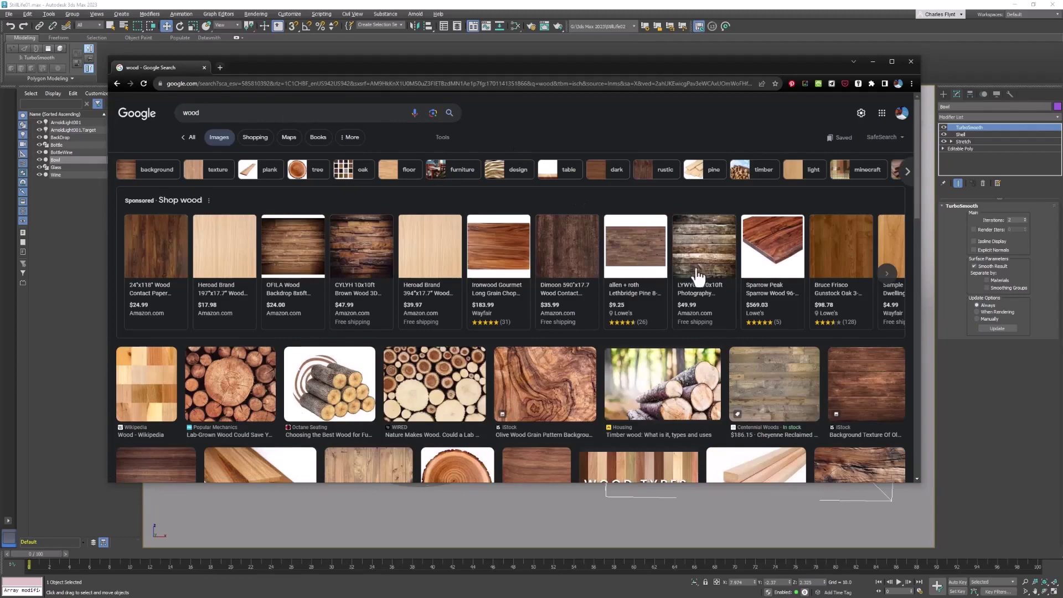
{"action": "scroll", "coordinate": [590, 411], "scroll_direction": "down", "scroll_amount": 2}
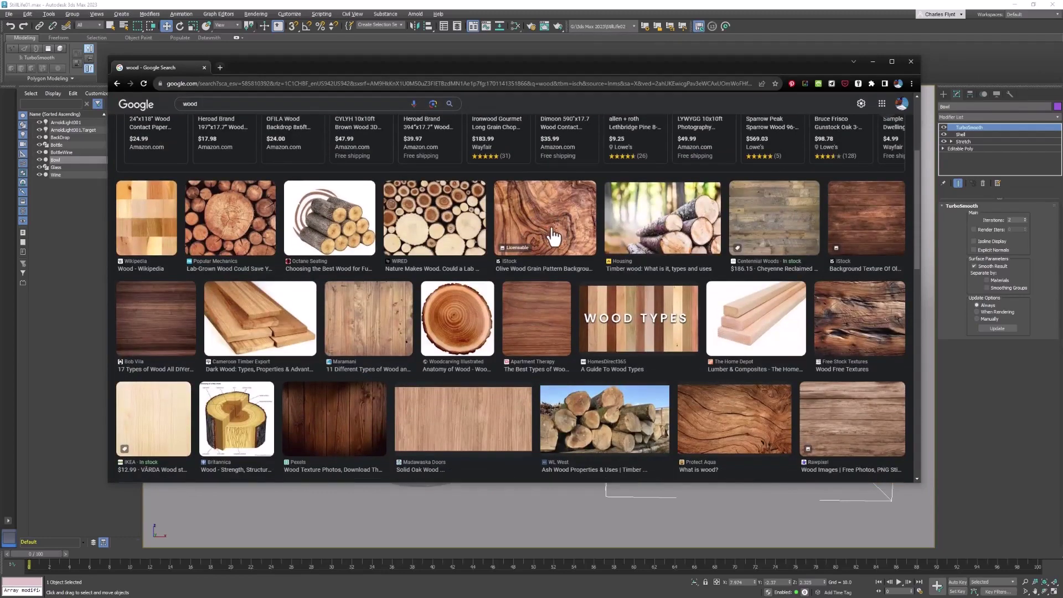
{"action": "scroll", "coordinate": [553, 236], "scroll_direction": "up", "scroll_amount": 2}
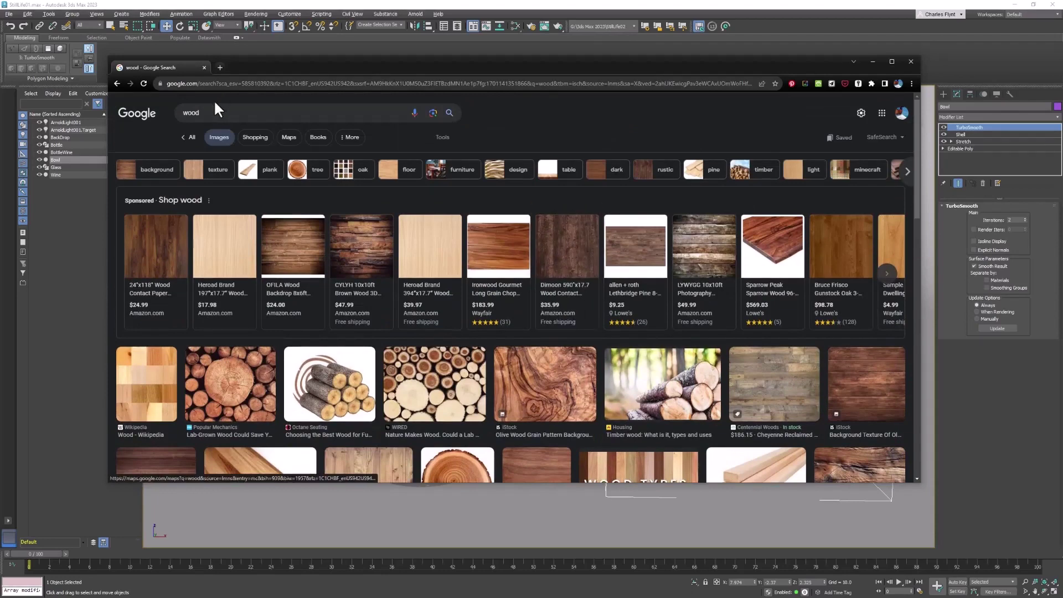
- Refine the image search to 'olive wood' and preview a grain texture
{"action": "left_click", "coordinate": [215, 104]}
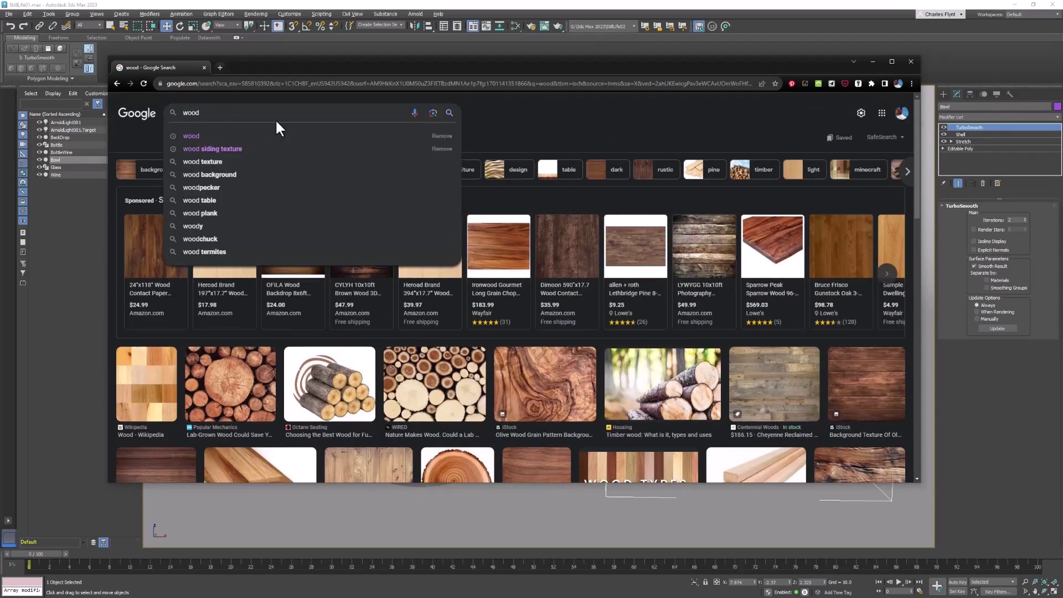
{"action": "type", "text": "olive"}
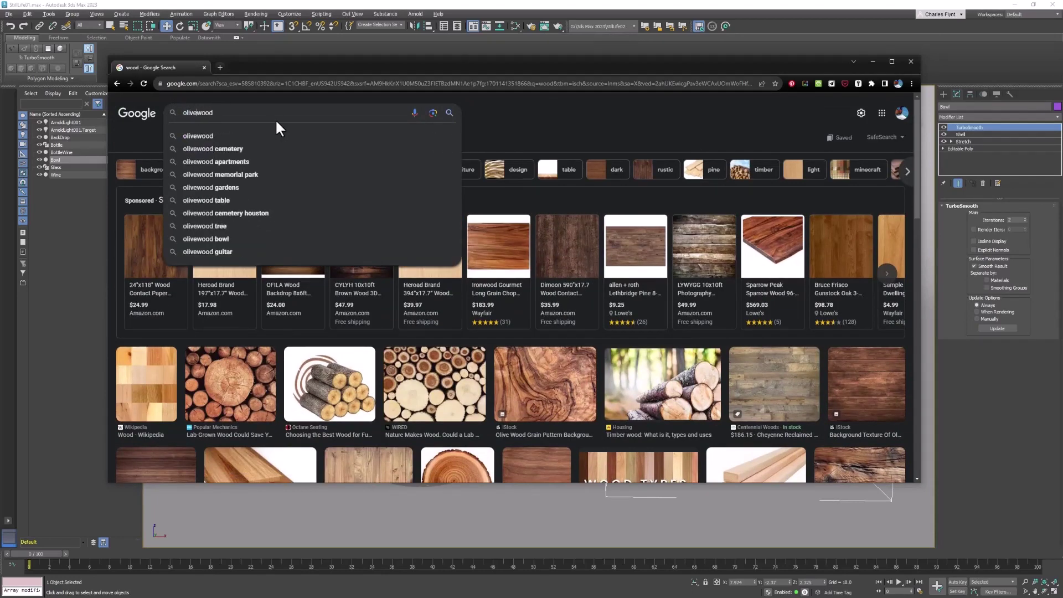
{"action": "key", "text": "Return"}
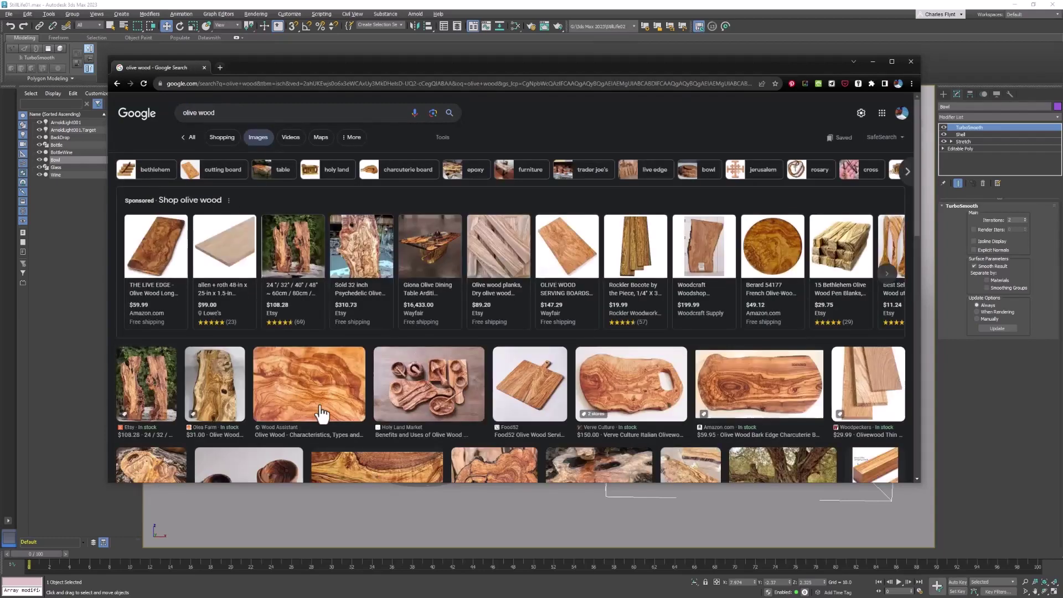
{"action": "scroll", "coordinate": [316, 407], "scroll_direction": "down", "scroll_amount": 3}
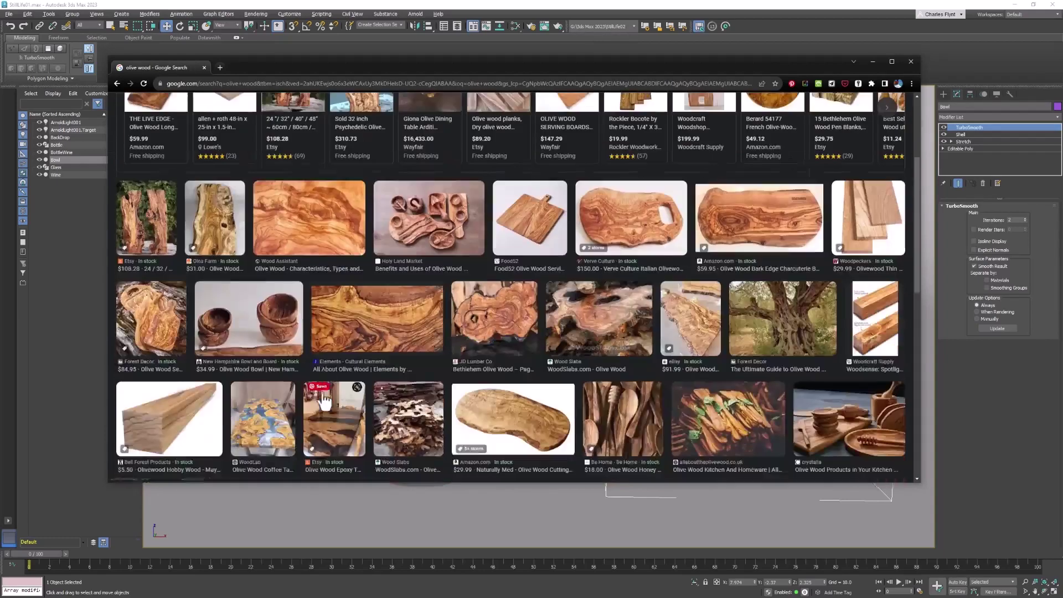
{"action": "left_click", "coordinate": [324, 231]}
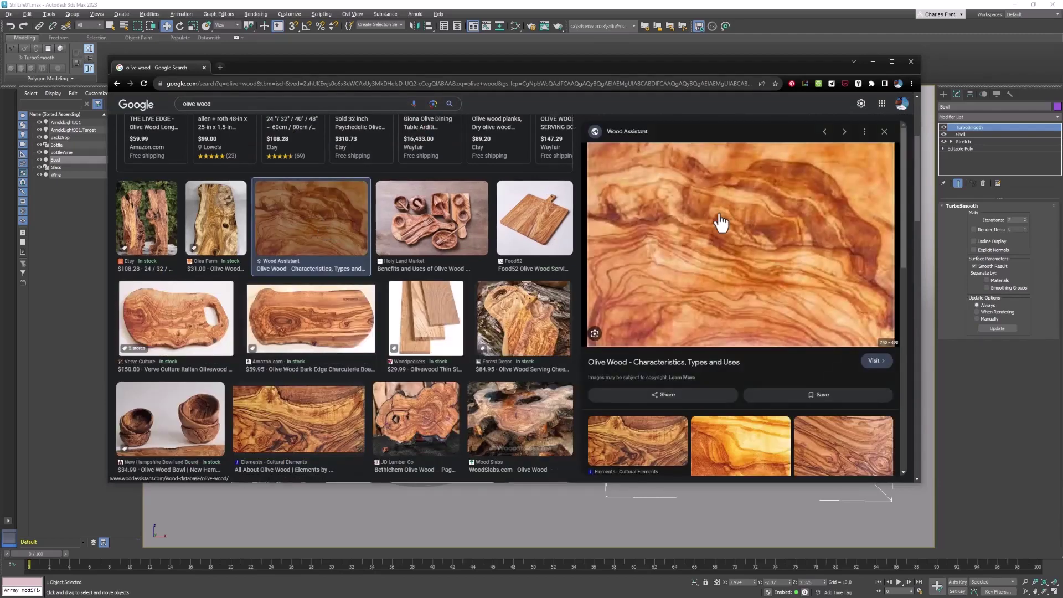
{"action": "scroll", "coordinate": [719, 225], "scroll_direction": "down", "scroll_amount": 1}
{"action": "scroll", "coordinate": [734, 255], "scroll_direction": "down", "scroll_amount": 3}
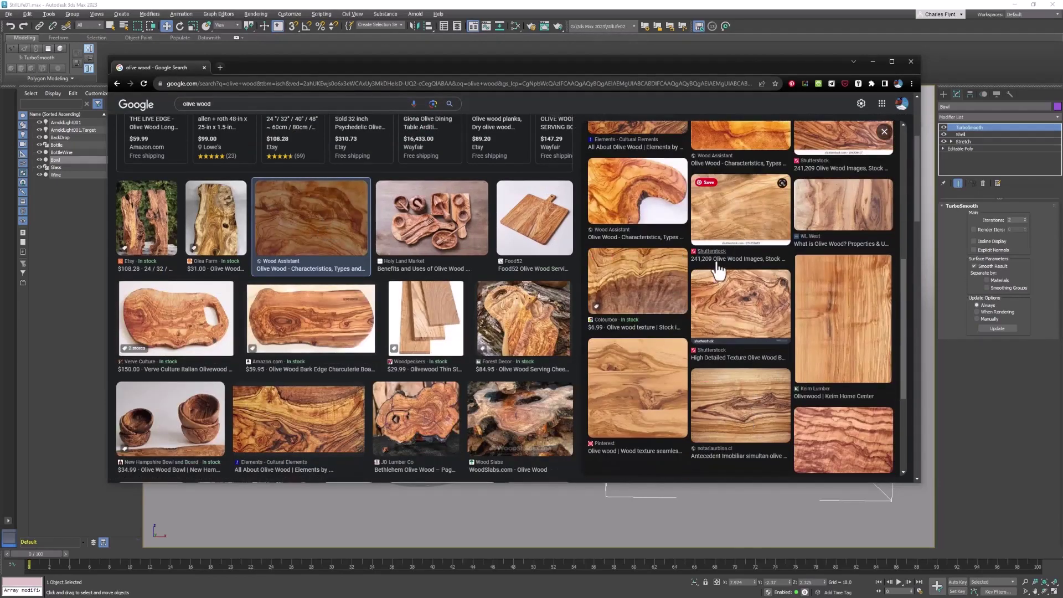
{"action": "scroll", "coordinate": [751, 306], "scroll_direction": "up", "scroll_amount": 3}
{"action": "scroll", "coordinate": [750, 308], "scroll_direction": "up", "scroll_amount": 2}
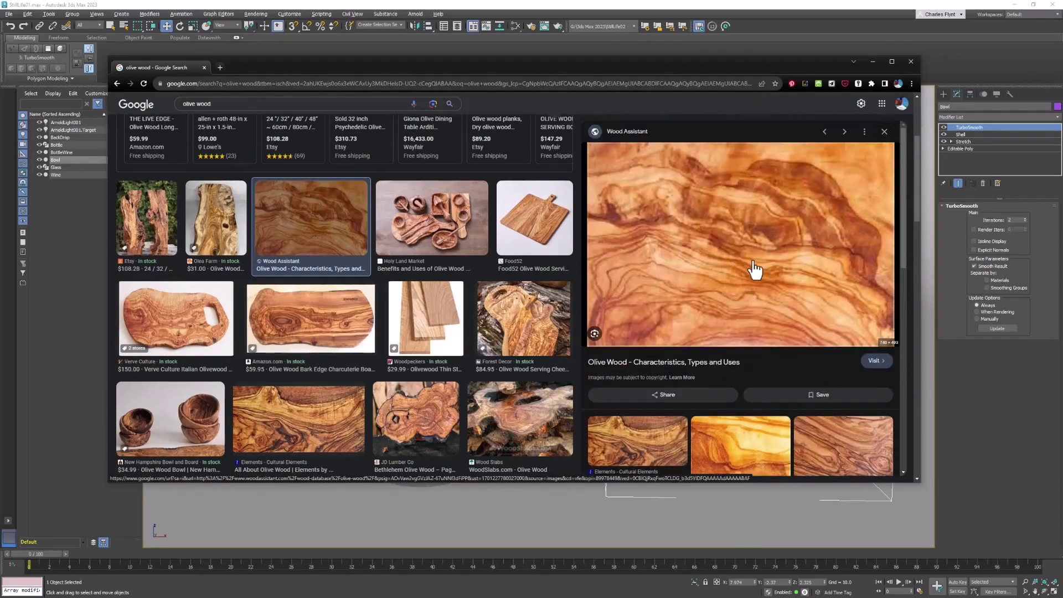
{"action": "scroll", "coordinate": [753, 270], "scroll_direction": "down", "scroll_amount": 3}
{"action": "scroll", "coordinate": [753, 269], "scroll_direction": "down", "scroll_amount": 3}
{"action": "scroll", "coordinate": [754, 269], "scroll_direction": "down", "scroll_amount": 3}
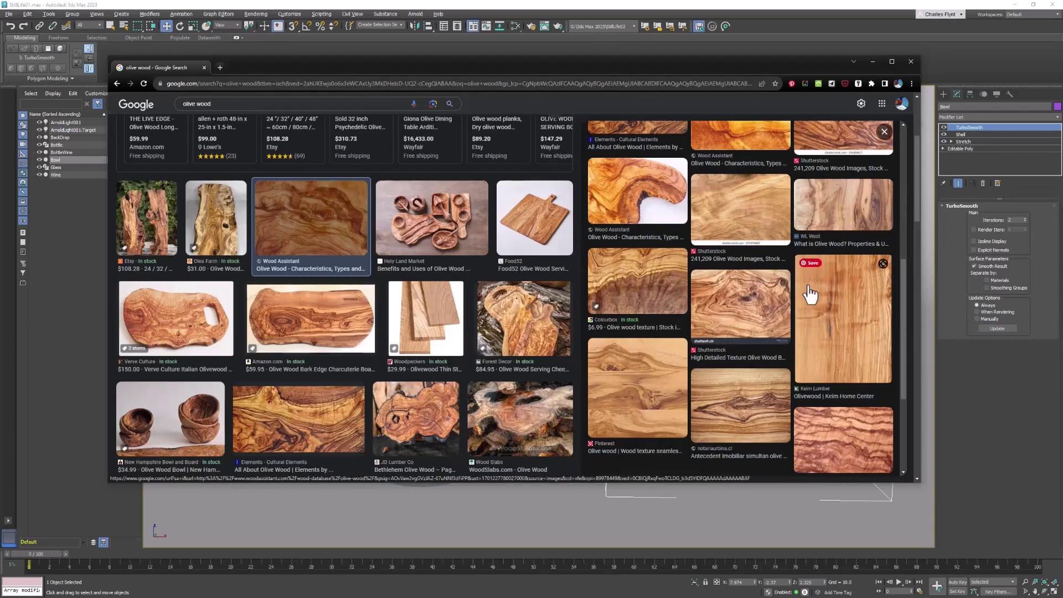
{"action": "scroll", "coordinate": [837, 225], "scroll_direction": "up", "scroll_amount": 1}
{"action": "scroll", "coordinate": [837, 226], "scroll_direction": "up", "scroll_amount": 3}
{"action": "scroll", "coordinate": [847, 244], "scroll_direction": "down", "scroll_amount": 4}
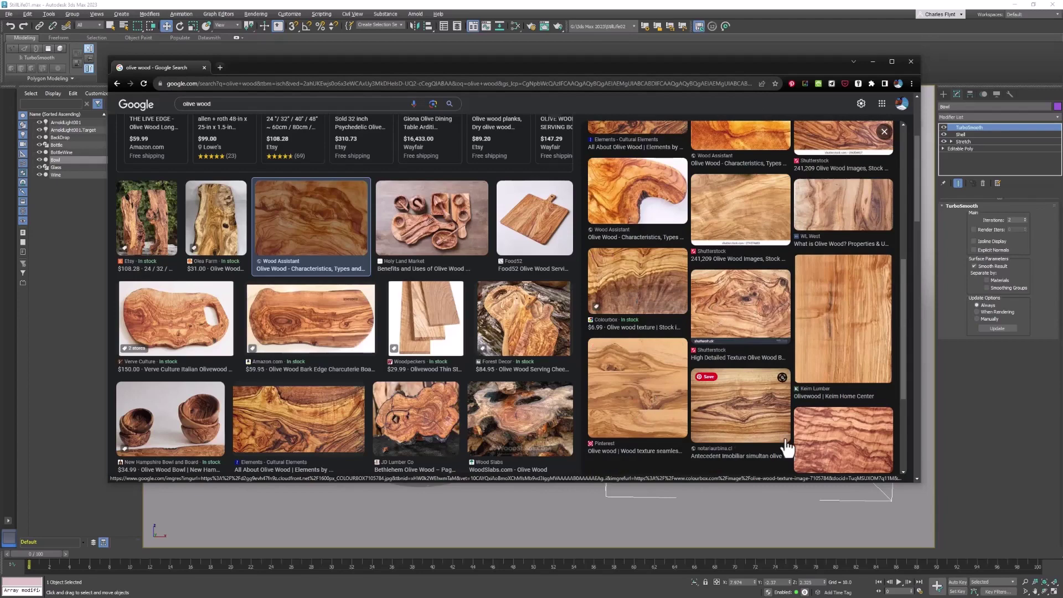
{"action": "scroll", "coordinate": [797, 445], "scroll_direction": "down", "scroll_amount": 3}
{"action": "scroll", "coordinate": [789, 357], "scroll_direction": "up", "scroll_amount": 2}
{"action": "scroll", "coordinate": [757, 283], "scroll_direction": "down", "scroll_amount": 2}
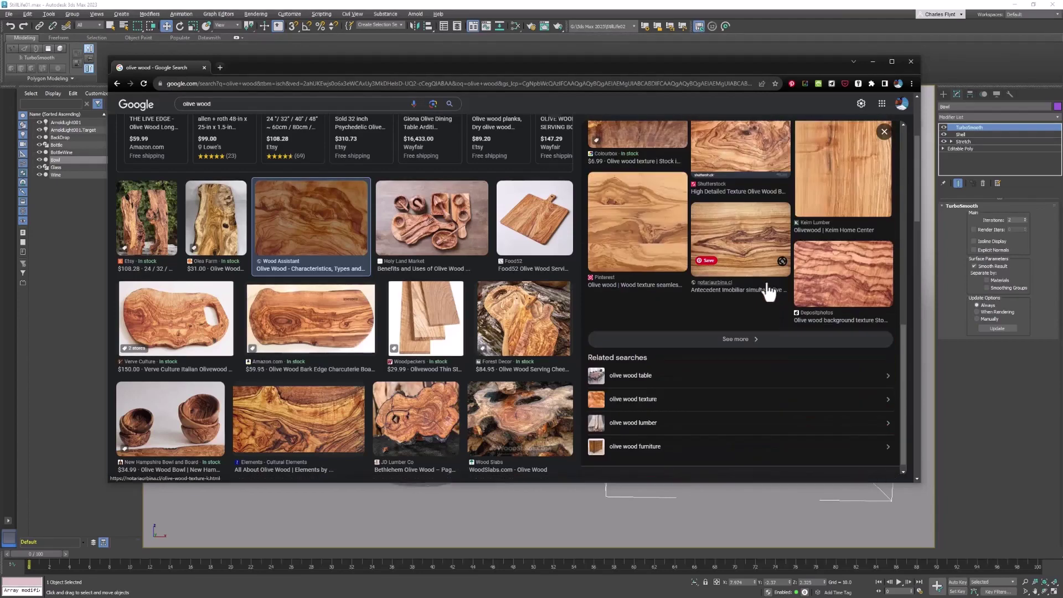
{"action": "left_click", "coordinate": [768, 339]}
{"action": "scroll", "coordinate": [683, 396], "scroll_direction": "down", "scroll_amount": 2}
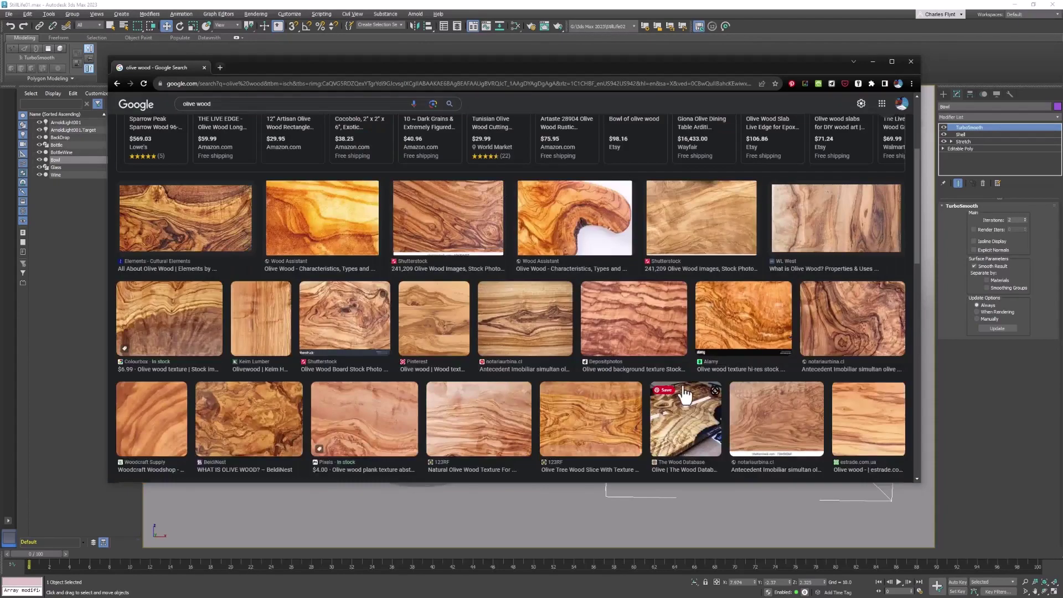
- Preview the dark swirled olive wood texture and choose to save the image
{"action": "left_click", "coordinate": [871, 330]}
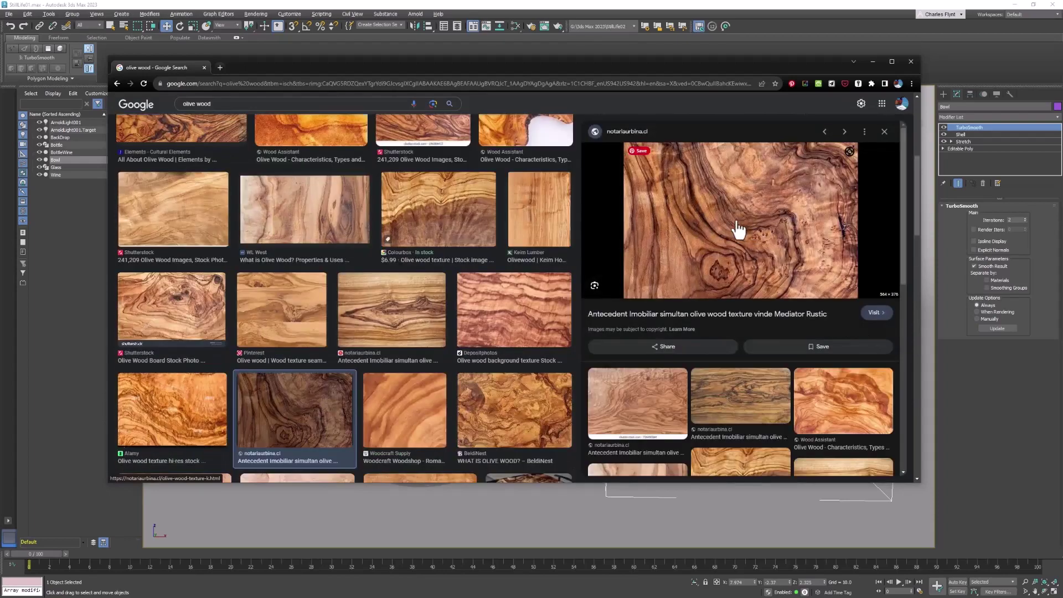
{"action": "right_click", "coordinate": [734, 214]}
{"action": "left_click", "coordinate": [782, 276]}
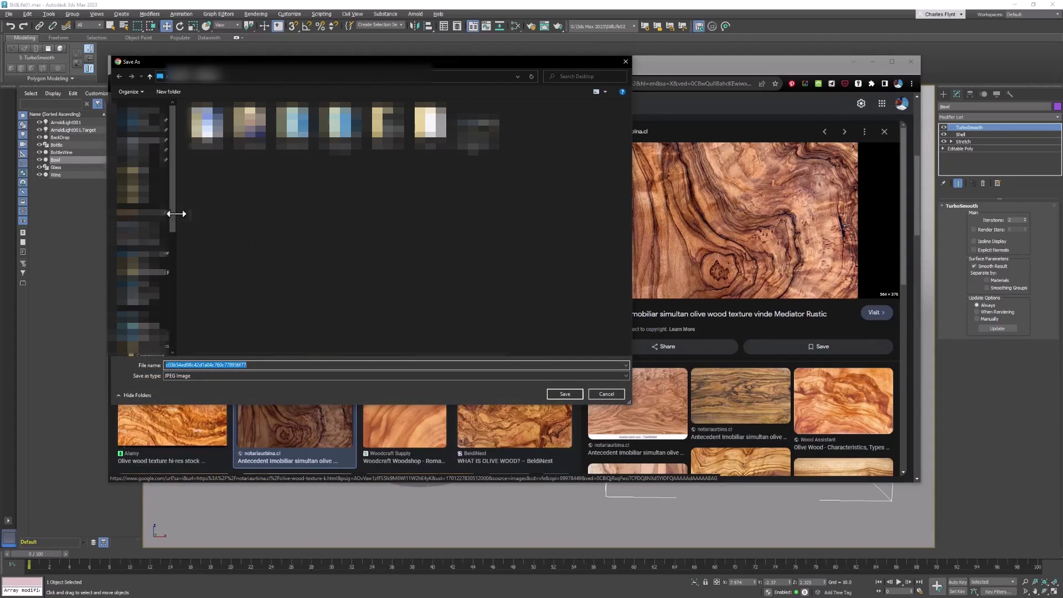
{"action": "left_click_drag", "start_coordinate": [172, 213], "coordinate": [178, 339]}
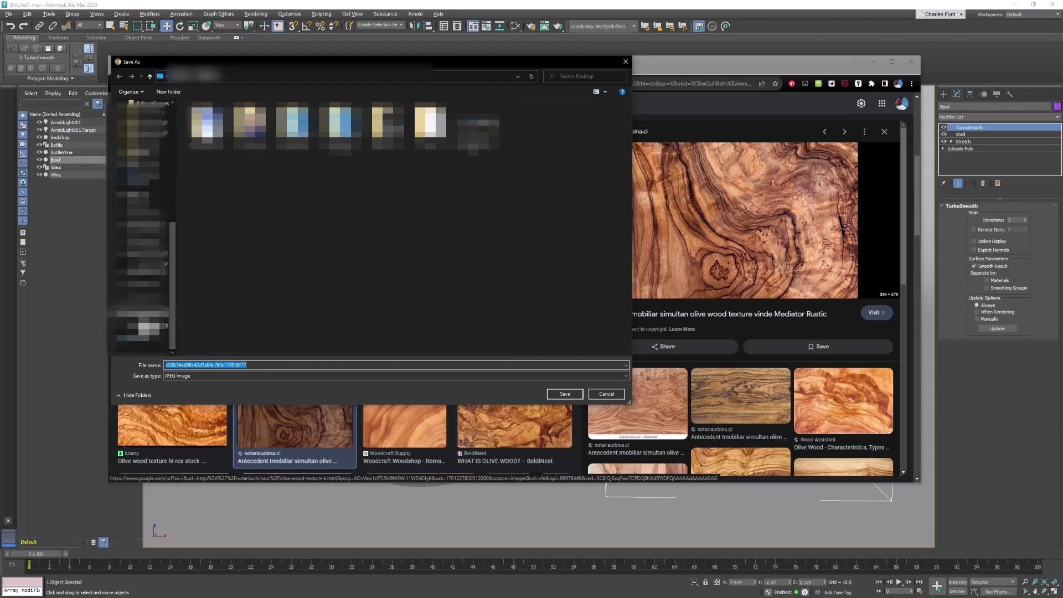
- Save it as OliveWood in 3ds Max 2023 > project > sceneassets > images
{"action": "left_click", "coordinate": [145, 325]}
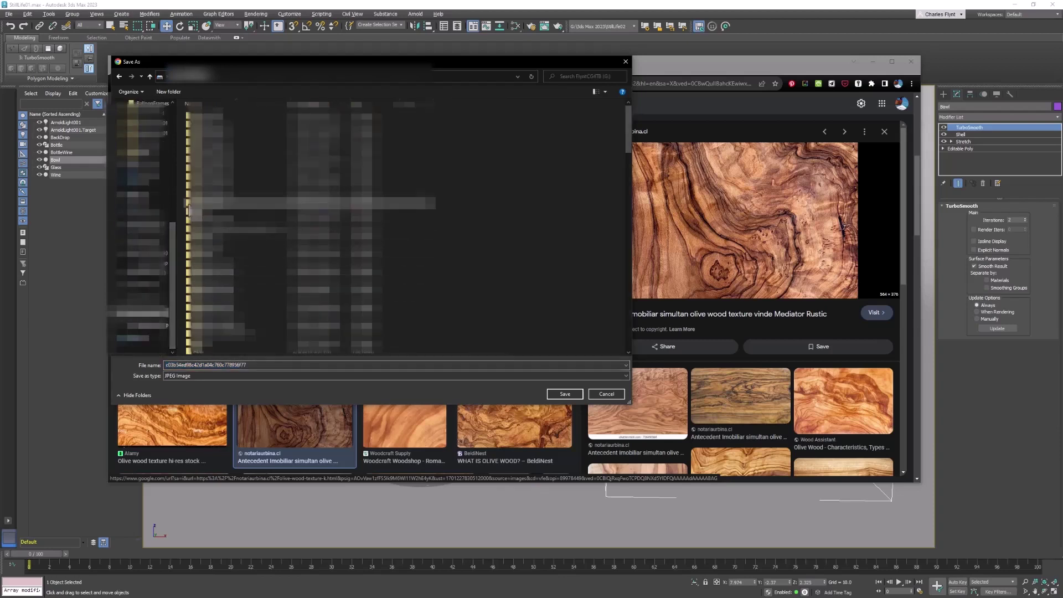
{"action": "double_click", "coordinate": [200, 203]}
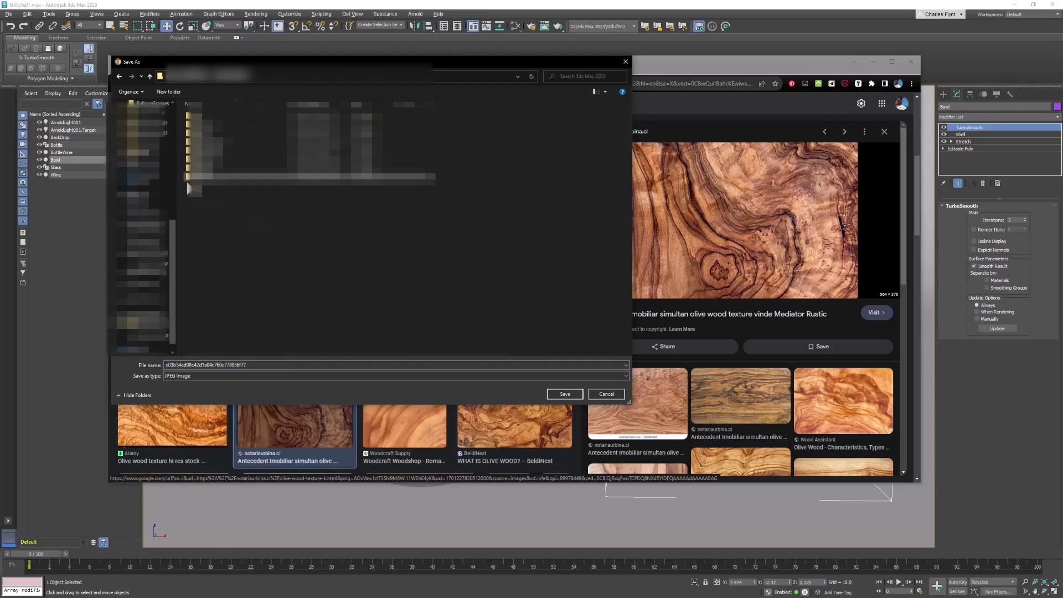
{"action": "double_click", "coordinate": [196, 179]}
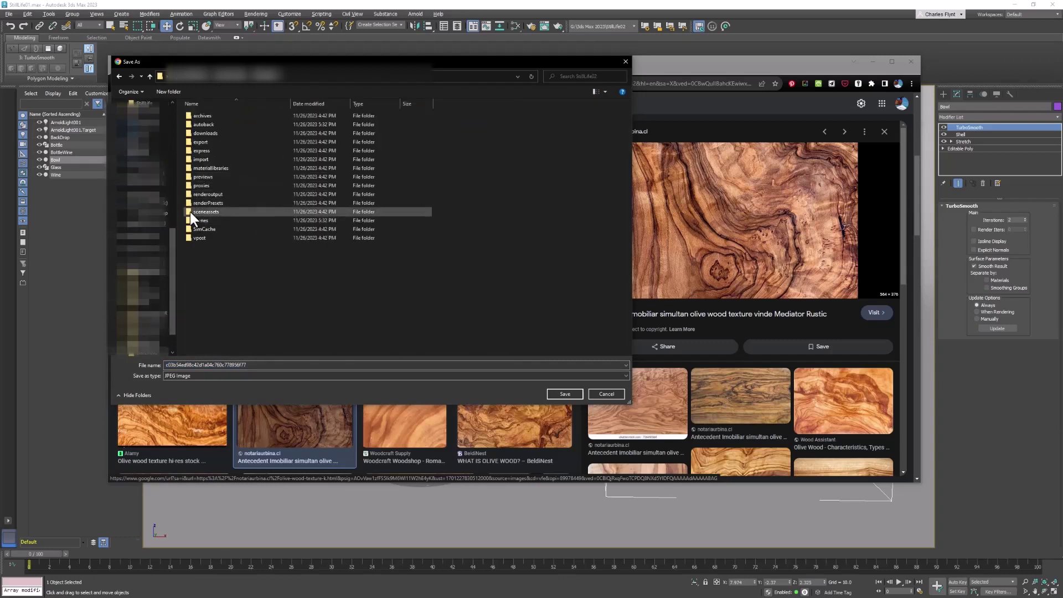
{"action": "double_click", "coordinate": [191, 211]}
{"action": "double_click", "coordinate": [199, 122]}
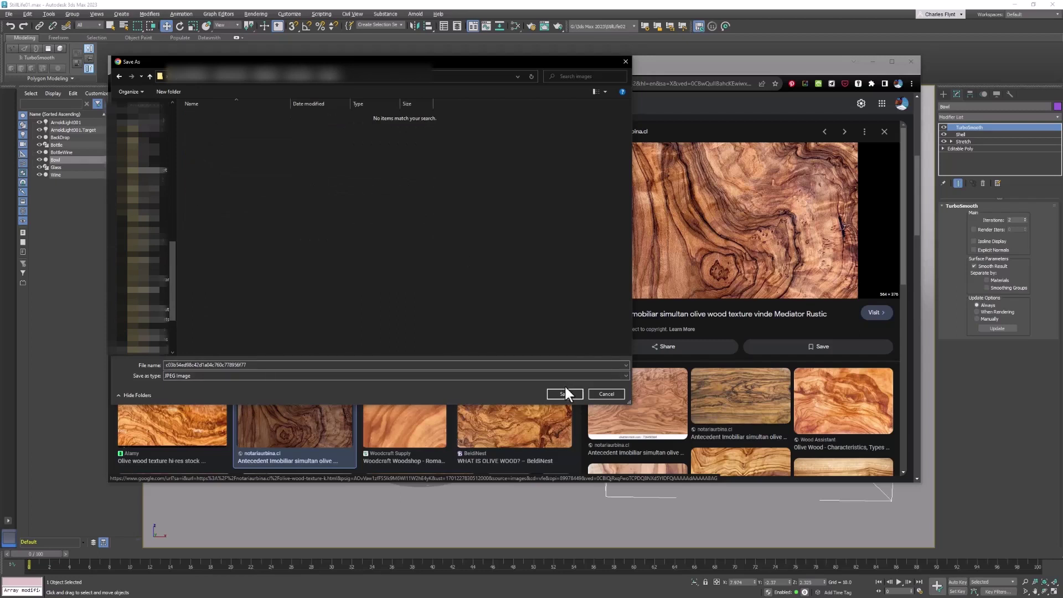
{"action": "left_click_drag", "start_coordinate": [263, 364], "coordinate": [132, 355]}
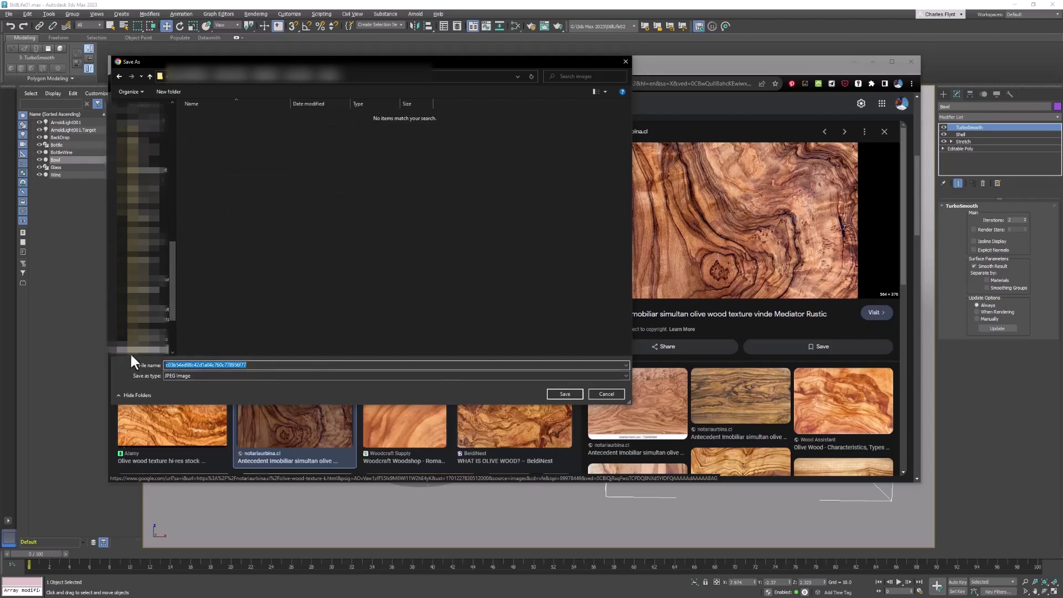
{"action": "type", "text": "Olive"}
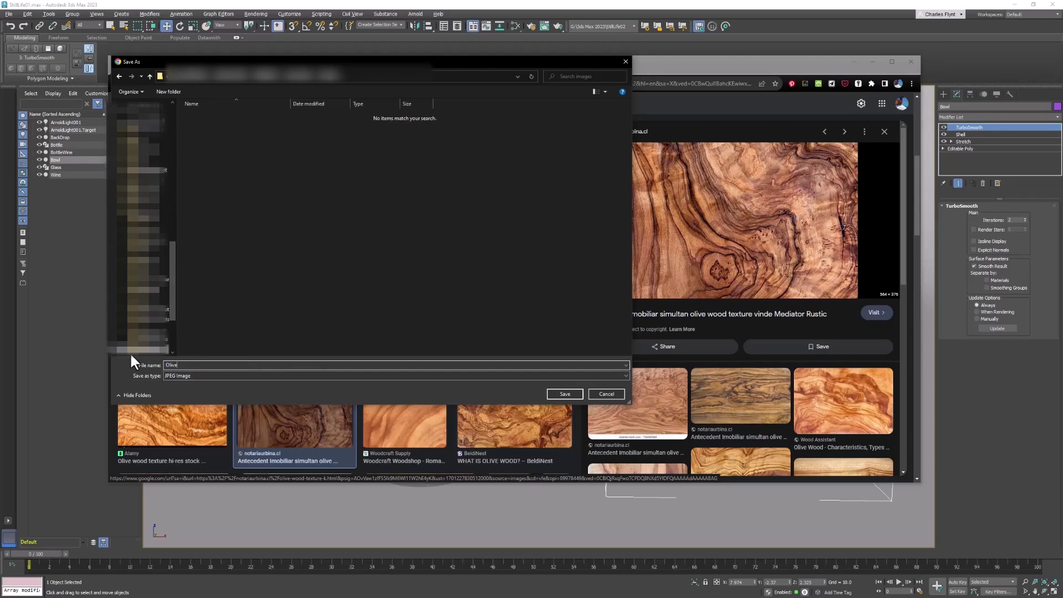
{"action": "type", "text": "Wood"}
{"action": "left_click", "coordinate": [565, 394]}
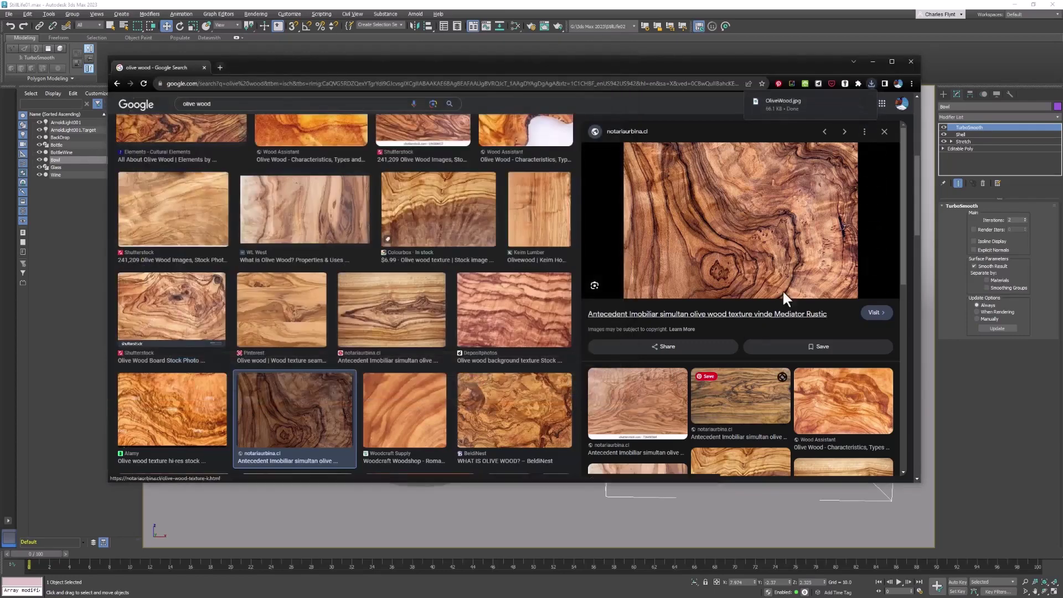
{"action": "mouse_move", "coordinate": [780, 103]}
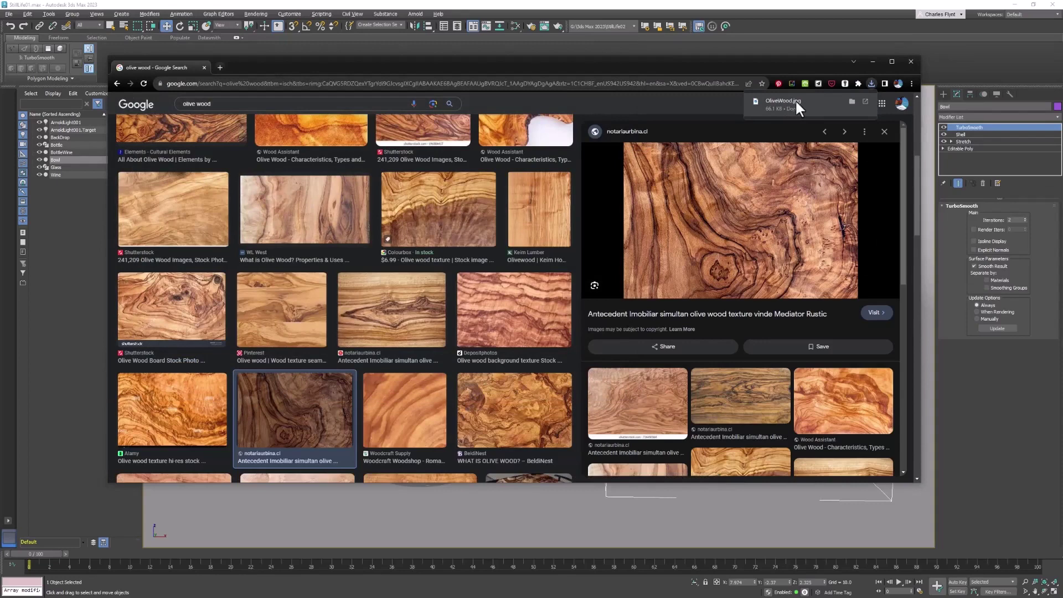
- Add a new Physical Material node in the Slate Material Editor
{"action": "left_click", "coordinate": [871, 62]}
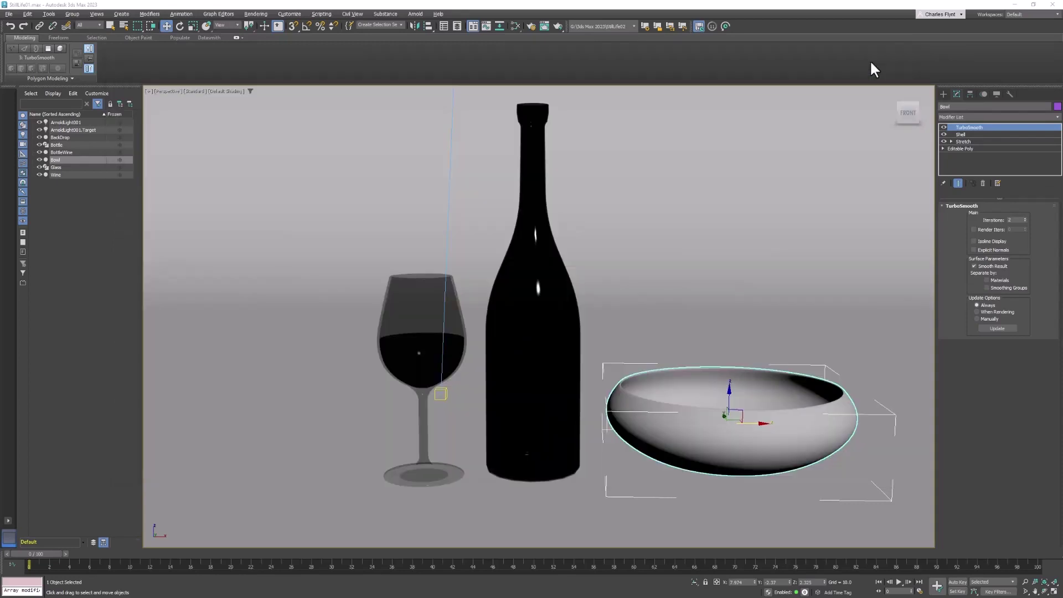
{"action": "left_click", "coordinate": [515, 26]}
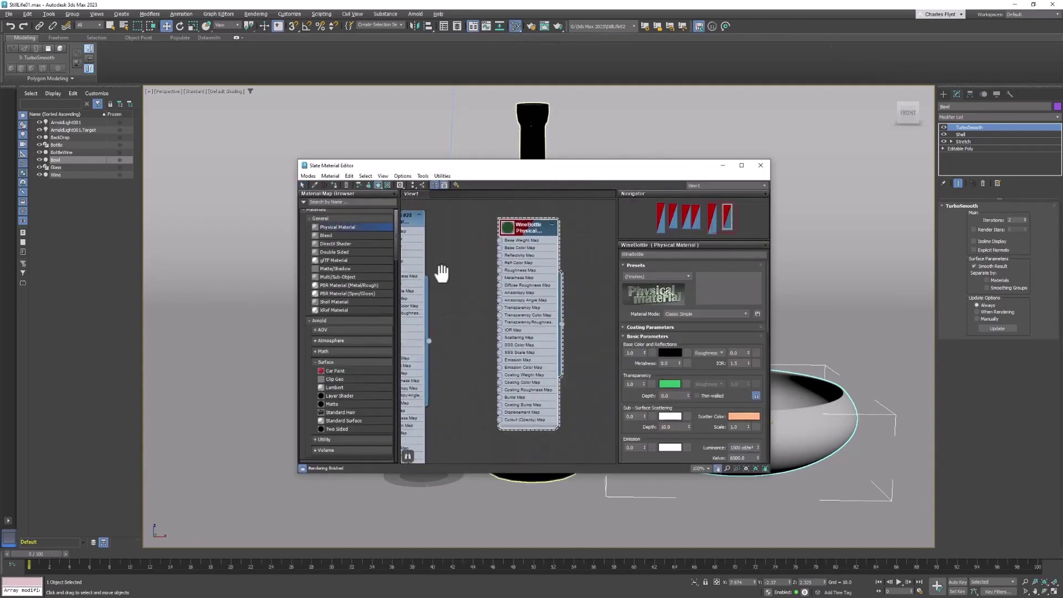
{"action": "middle_click_drag", "start_coordinate": [603, 286], "coordinate": [444, 305]}
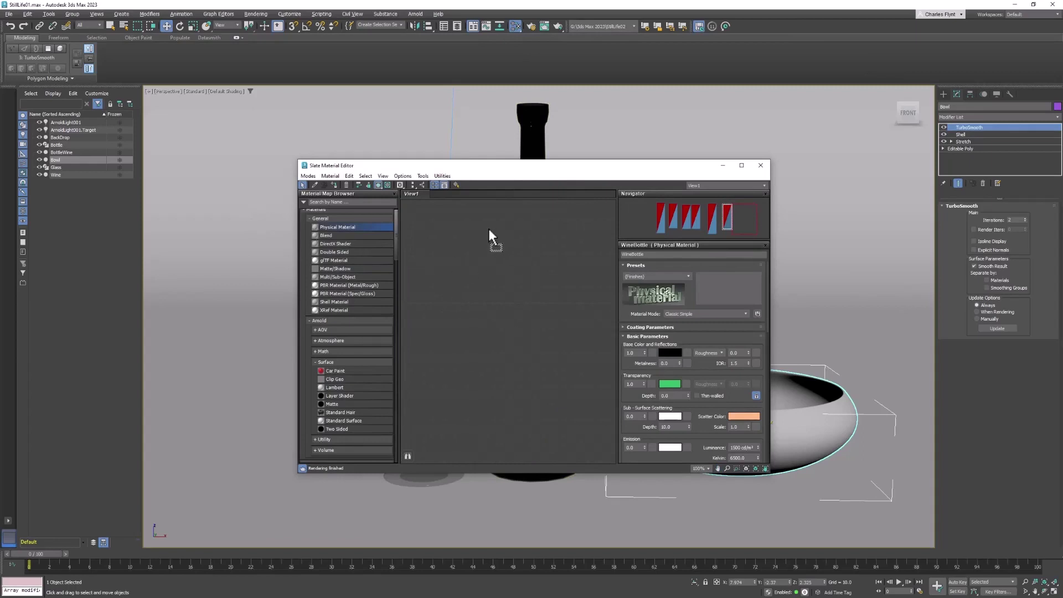
{"action": "left_click_drag", "start_coordinate": [493, 232], "coordinate": [528, 212]}
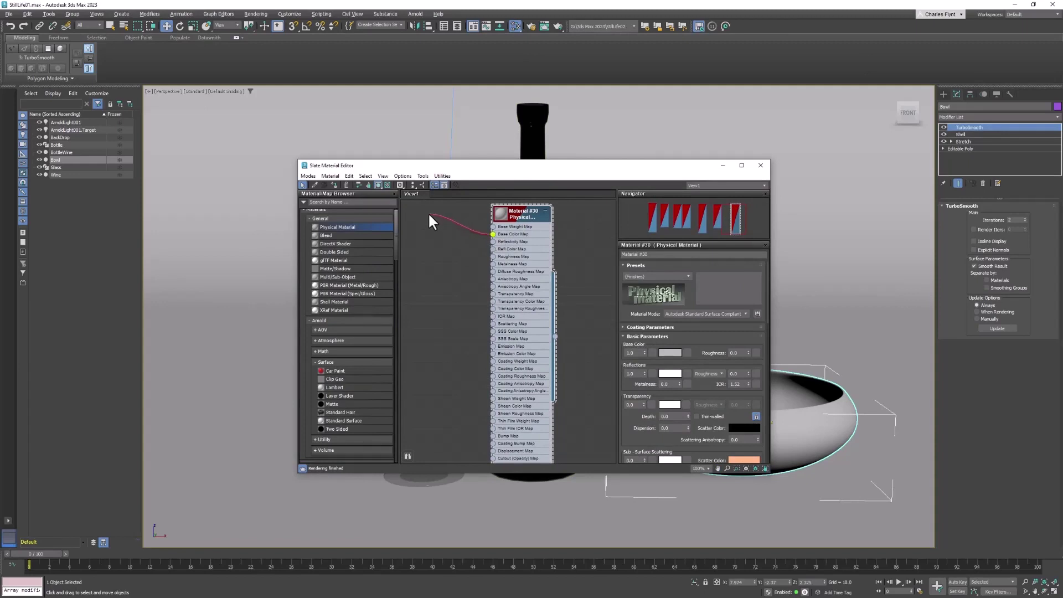
- Wire an OliveWood.jpg Bitmap into Base Color Map and assign the material to the bowl
{"action": "left_click_drag", "start_coordinate": [430, 217], "coordinate": [430, 215]}
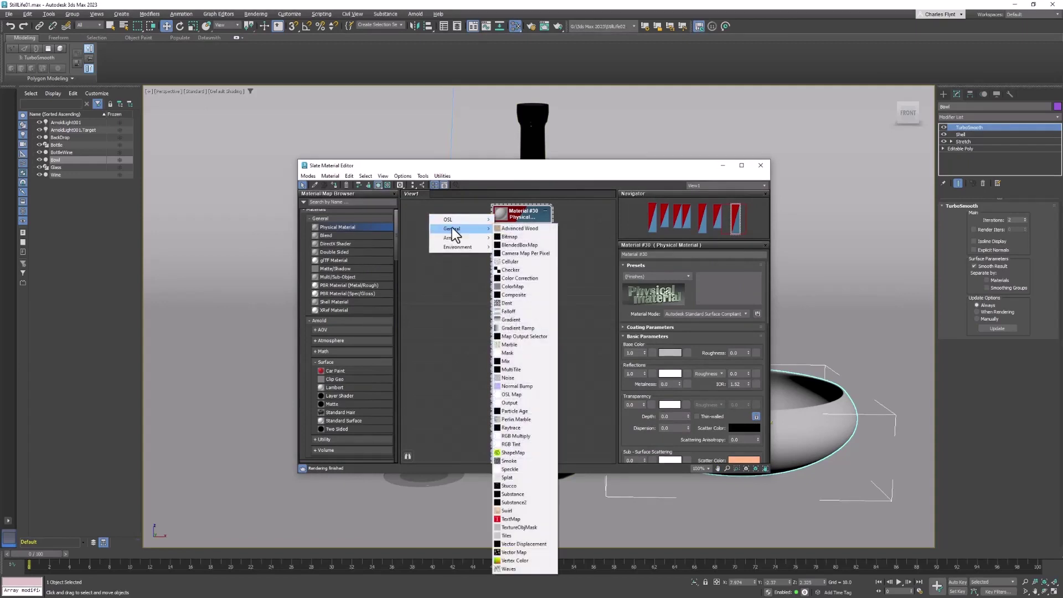
{"action": "left_click", "coordinate": [513, 237]}
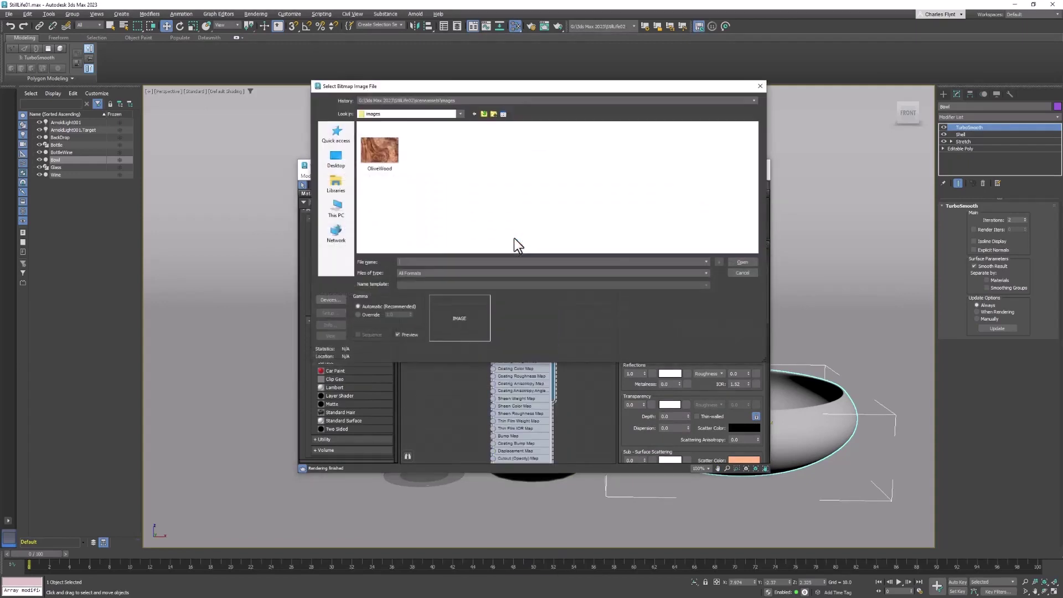
{"action": "left_click", "coordinate": [382, 155]}
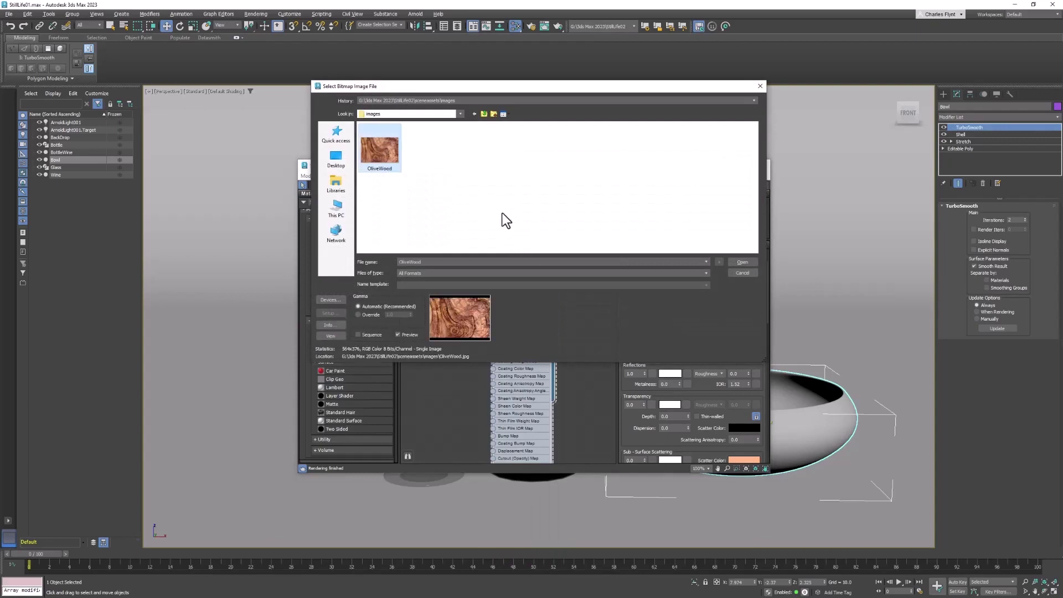
{"action": "left_click", "coordinate": [748, 261]}
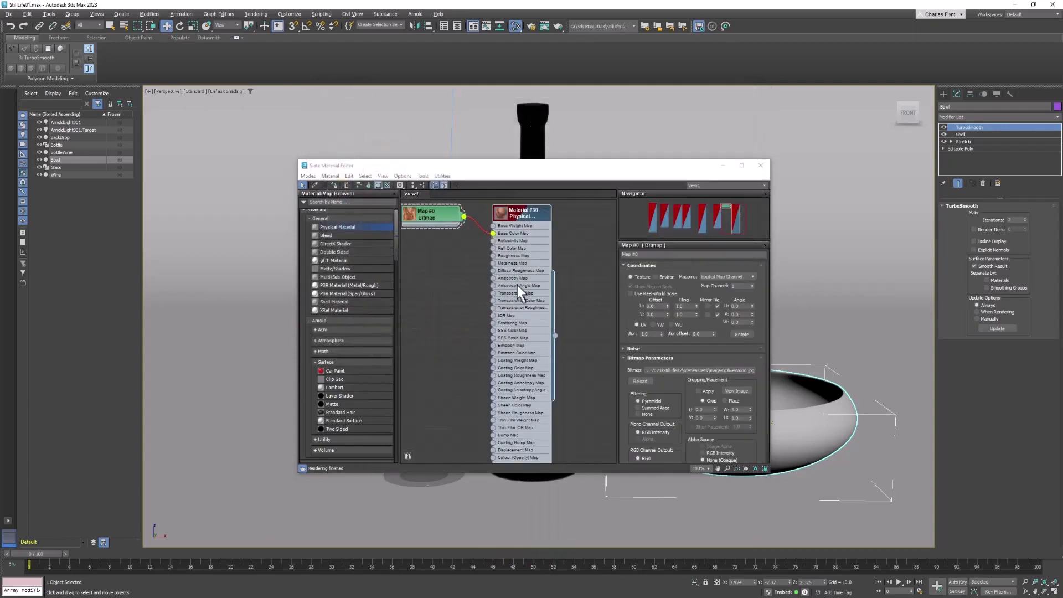
{"action": "middle_click_drag", "start_coordinate": [505, 287], "coordinate": [482, 275]}
{"action": "left_click_drag", "start_coordinate": [525, 323], "coordinate": [814, 425]}
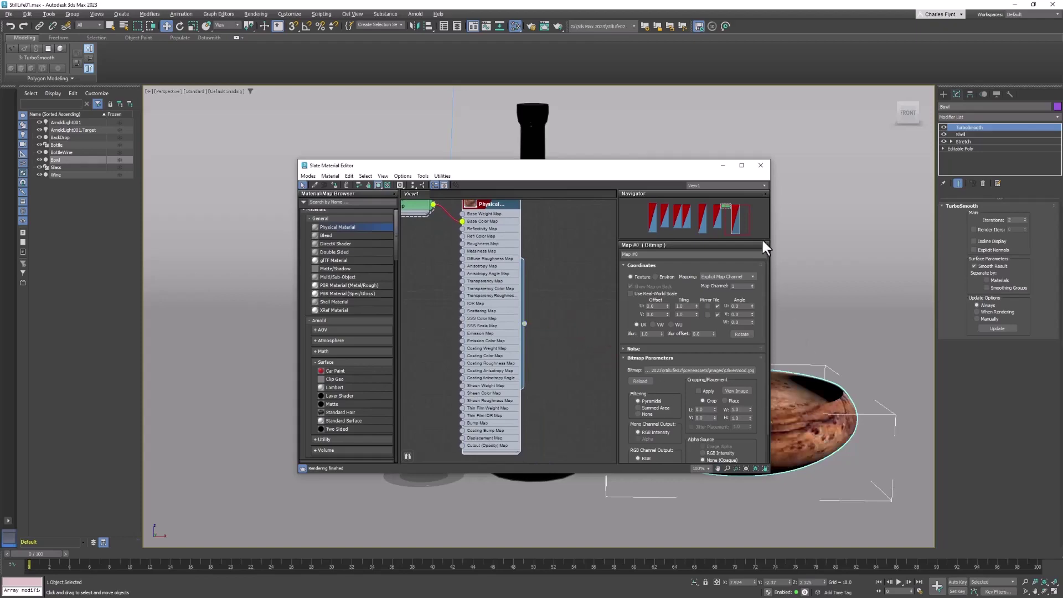
{"action": "left_click_drag", "start_coordinate": [661, 166], "coordinate": [500, 135]}
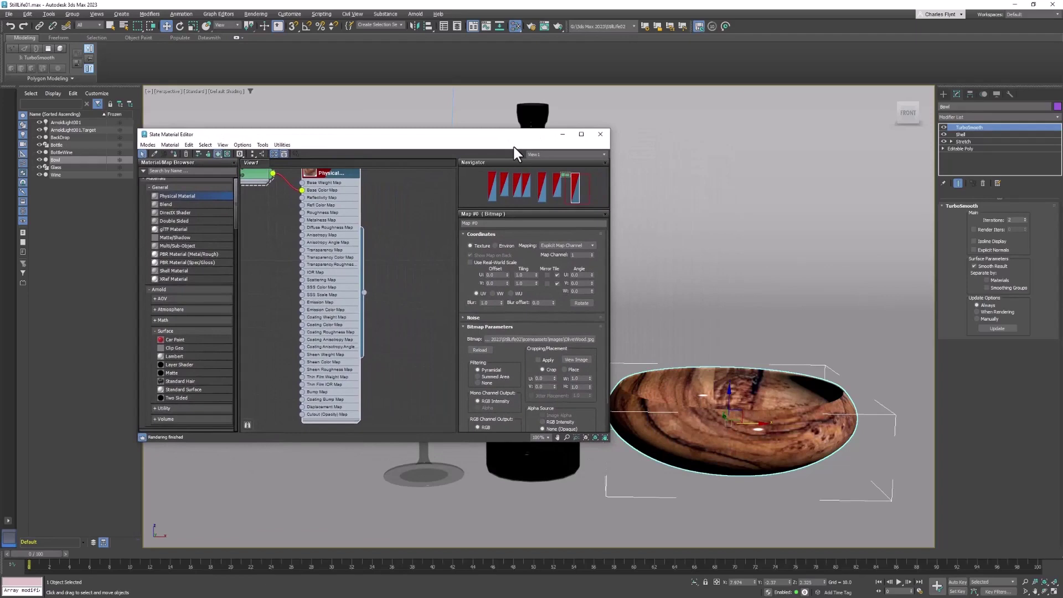
- Add a UVW Map modifier to the bowl, settling on Box mapping after trying Cylindrical and Spherical
{"action": "left_click", "coordinate": [1001, 117]}
{"action": "scroll", "coordinate": [1022, 452], "scroll_direction": "down", "scroll_amount": 5}
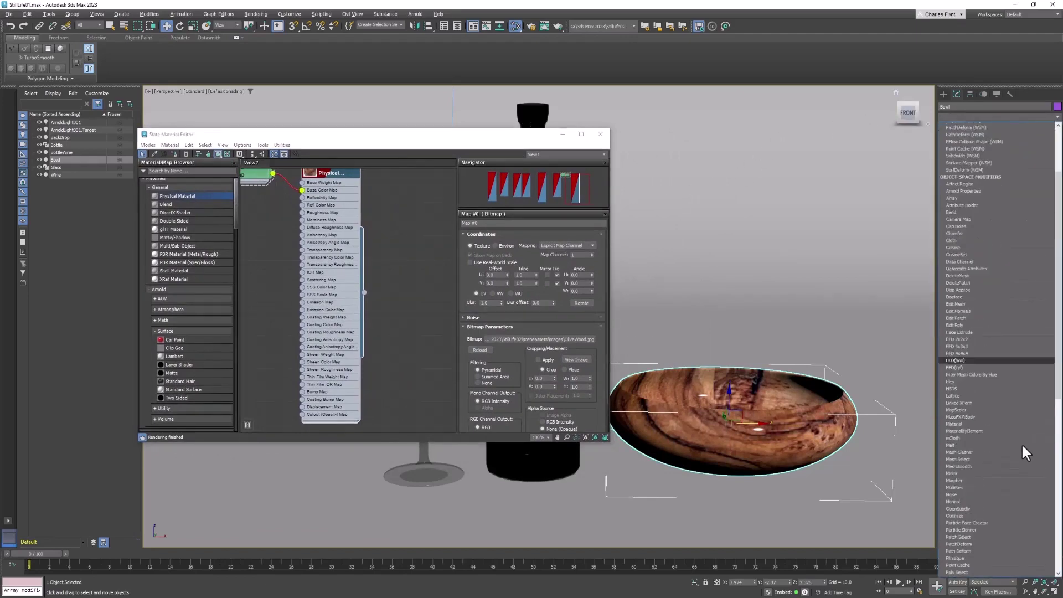
{"action": "scroll", "coordinate": [1023, 453], "scroll_direction": "down", "scroll_amount": 5}
{"action": "scroll", "coordinate": [1017, 452], "scroll_direction": "down", "scroll_amount": 3}
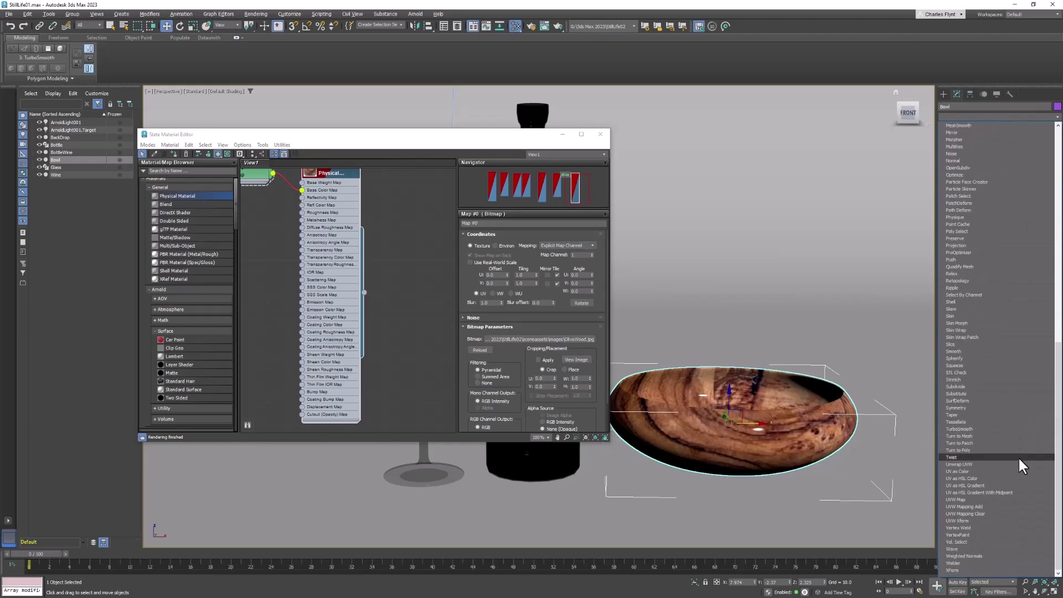
{"action": "left_click", "coordinate": [1017, 500]}
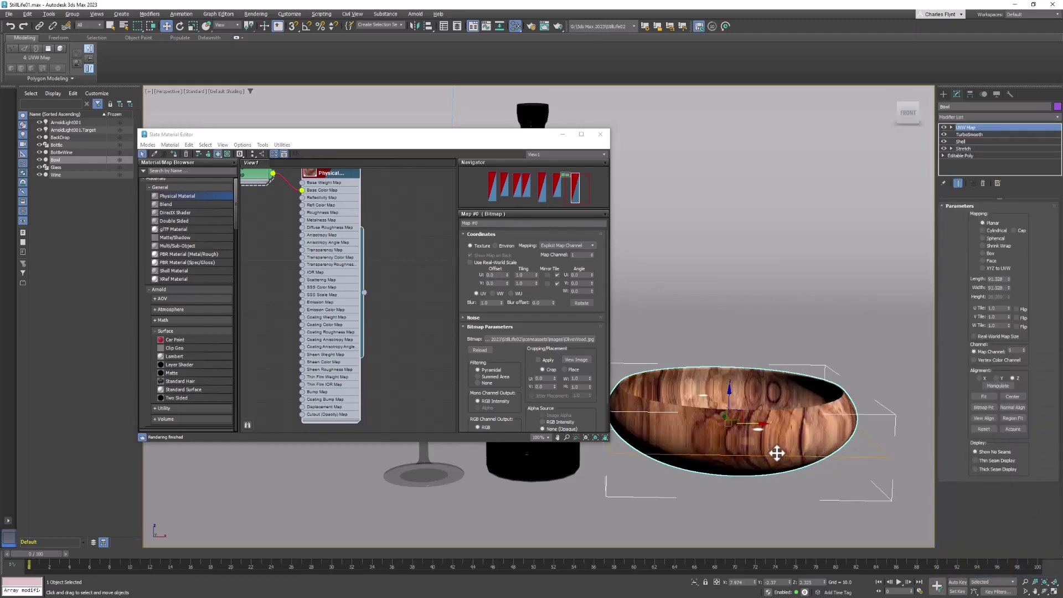
{"action": "left_click", "coordinate": [983, 231]}
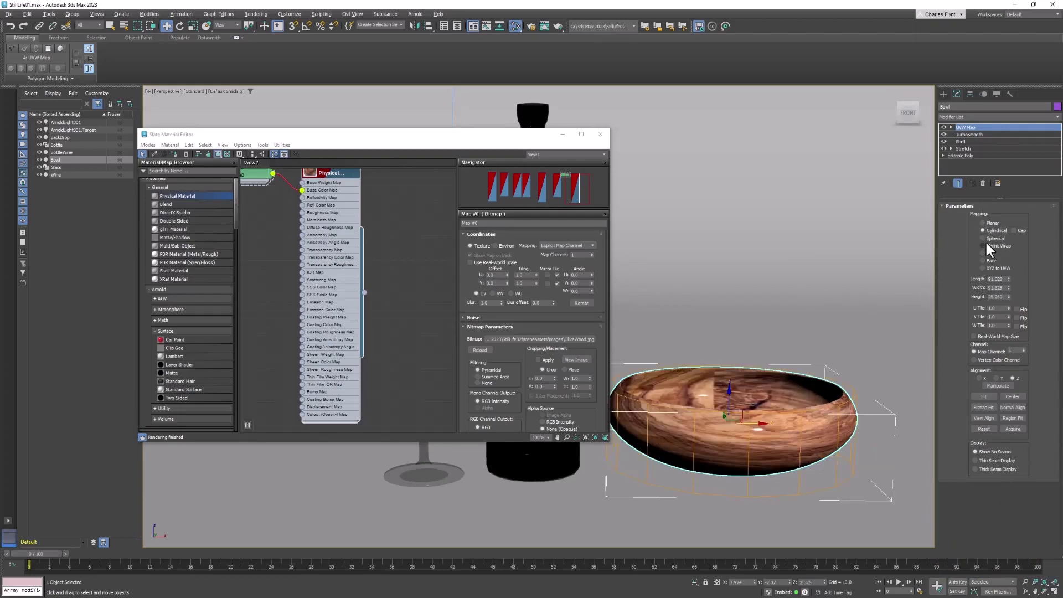
{"action": "left_click", "coordinate": [983, 238]}
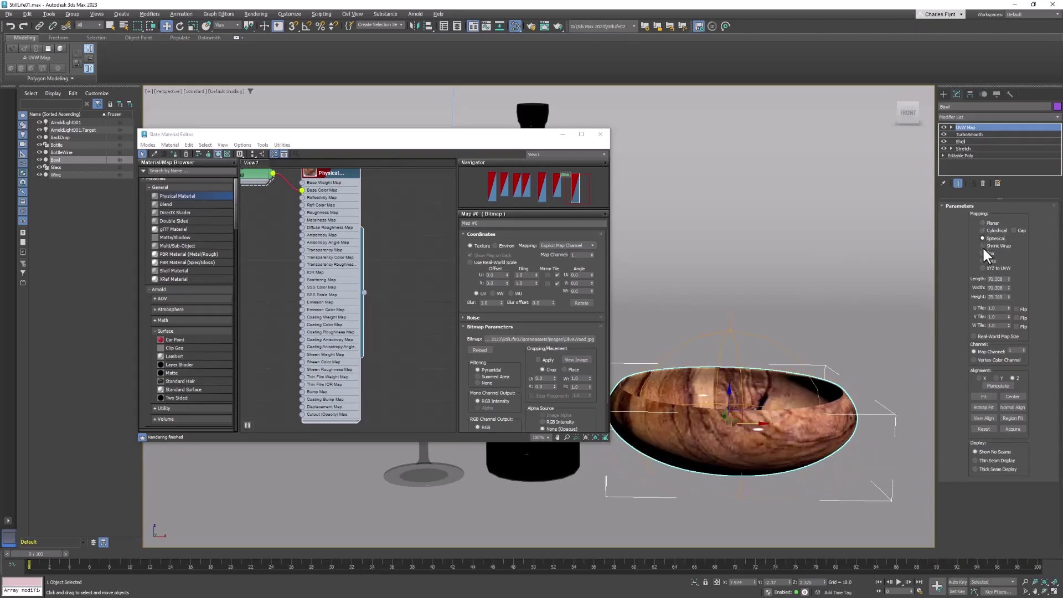
{"action": "left_click", "coordinate": [983, 253]}
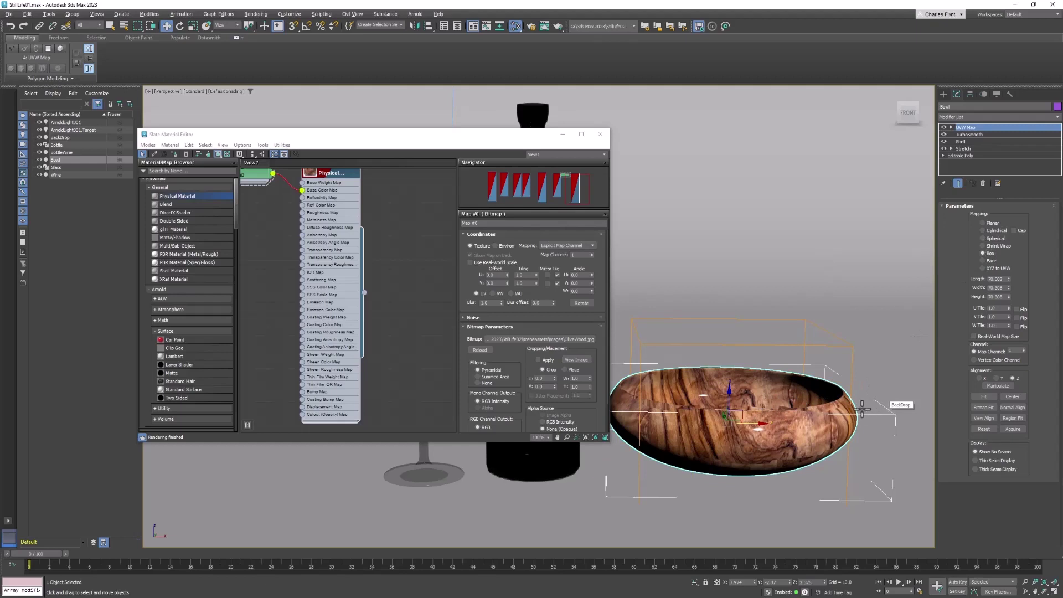
- Adjust the UVW mapping gizmo, exit the Gizmo sub-object and move the material editor aside
{"action": "left_click", "coordinate": [952, 128]}
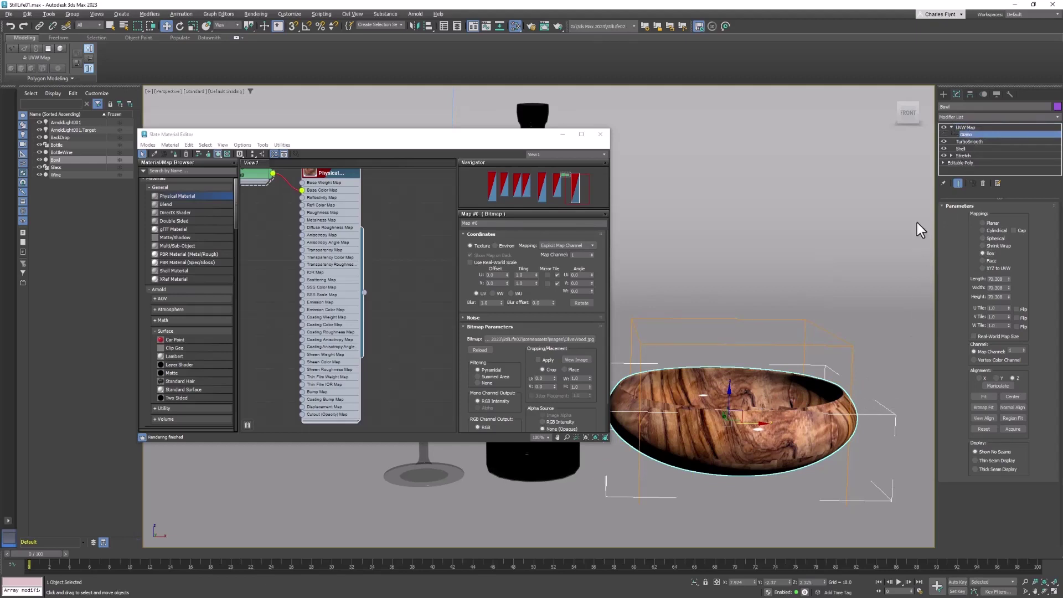
{"action": "mouse_move", "coordinate": [780, 415]}
{"action": "left_mouse_down"}
{"action": "mouse_move", "coordinate": [758, 423]}
{"action": "mouse_move", "coordinate": [779, 418]}
{"action": "left_mouse_up"}
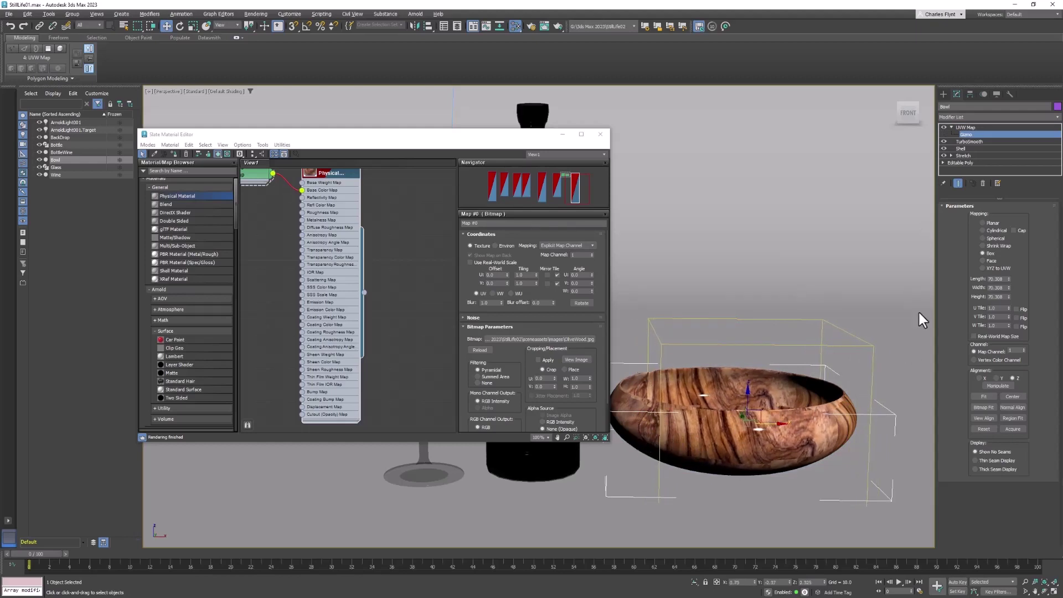
{"action": "left_click", "coordinate": [965, 126]}
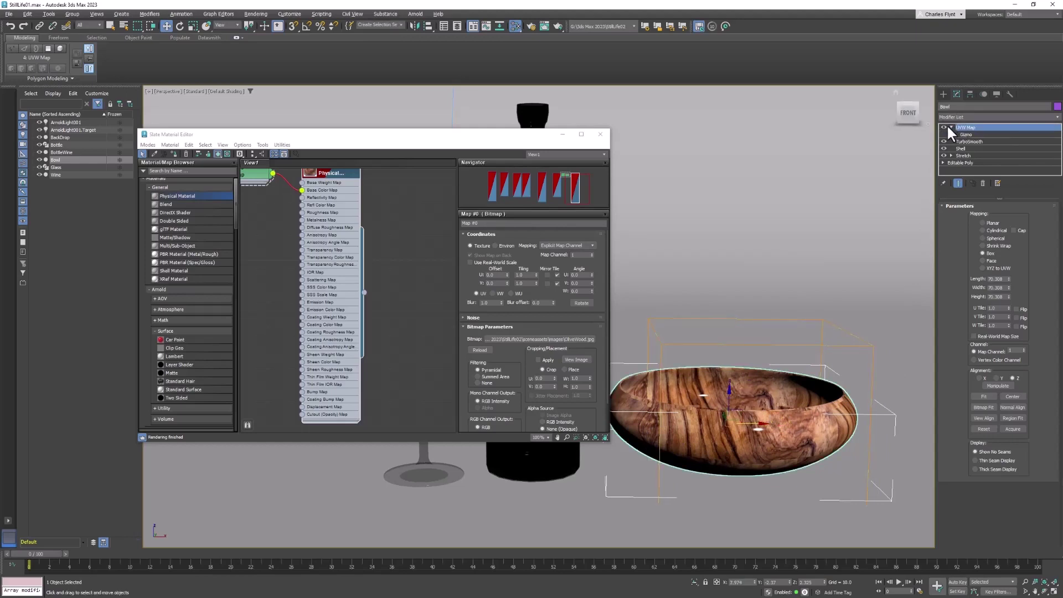
{"action": "key", "text": "1"}
{"action": "left_click", "coordinate": [951, 127]}
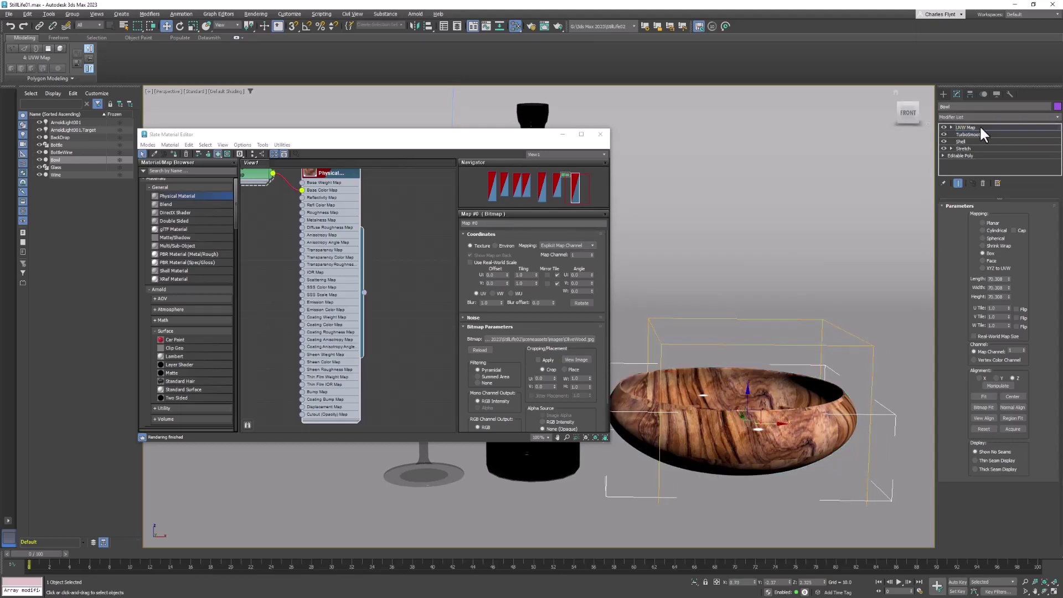
{"action": "left_click", "coordinate": [985, 126]}
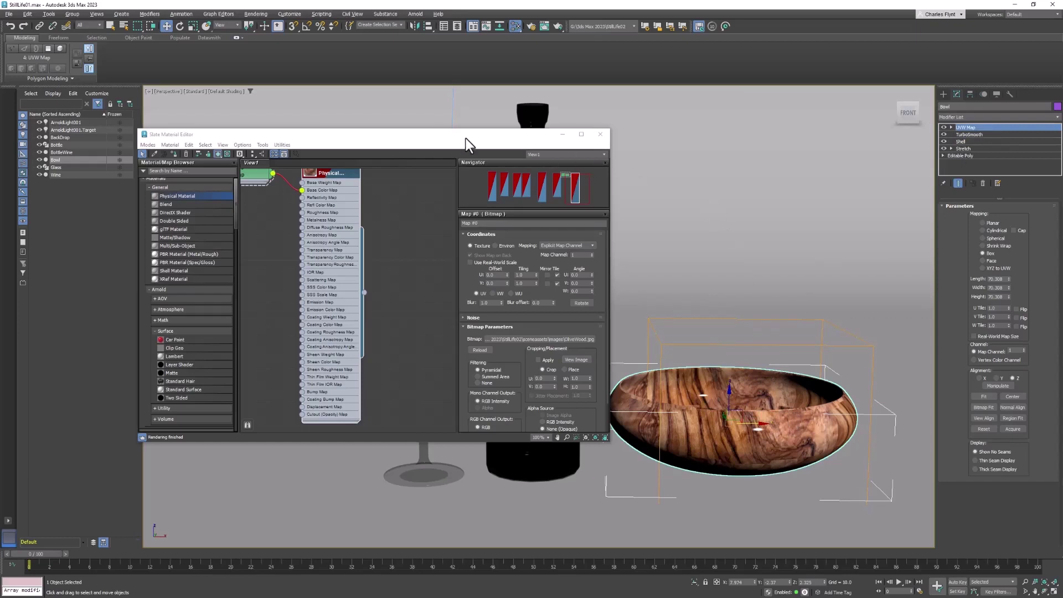
{"action": "left_click_drag", "start_coordinate": [466, 139], "coordinate": [489, 138]}
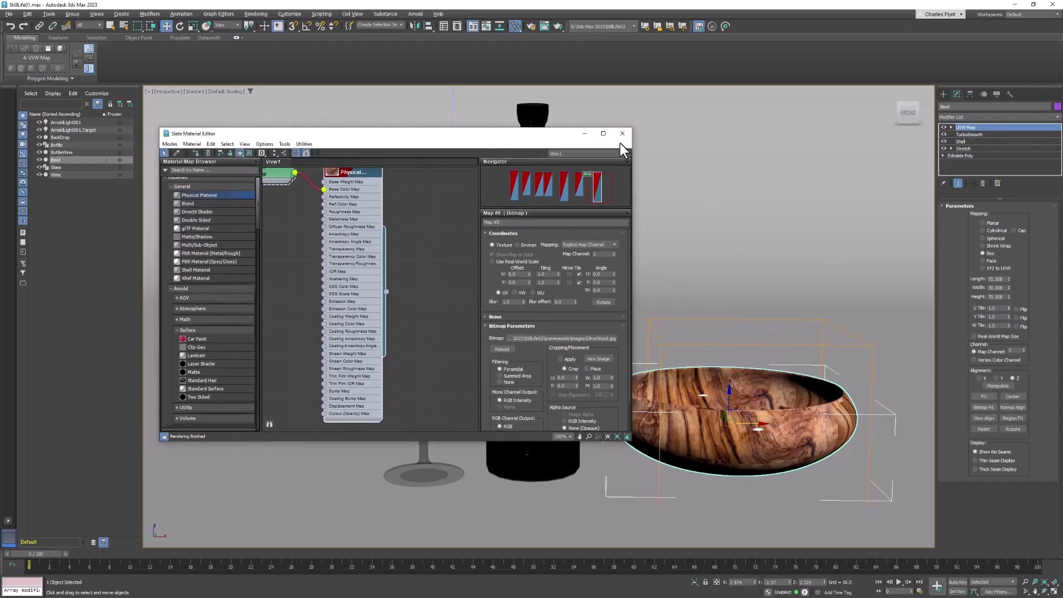
- Add an Edit Poly modifier on top of the bowl's UVW Map
{"action": "left_click_drag", "start_coordinate": [441, 135], "coordinate": [443, 144]}
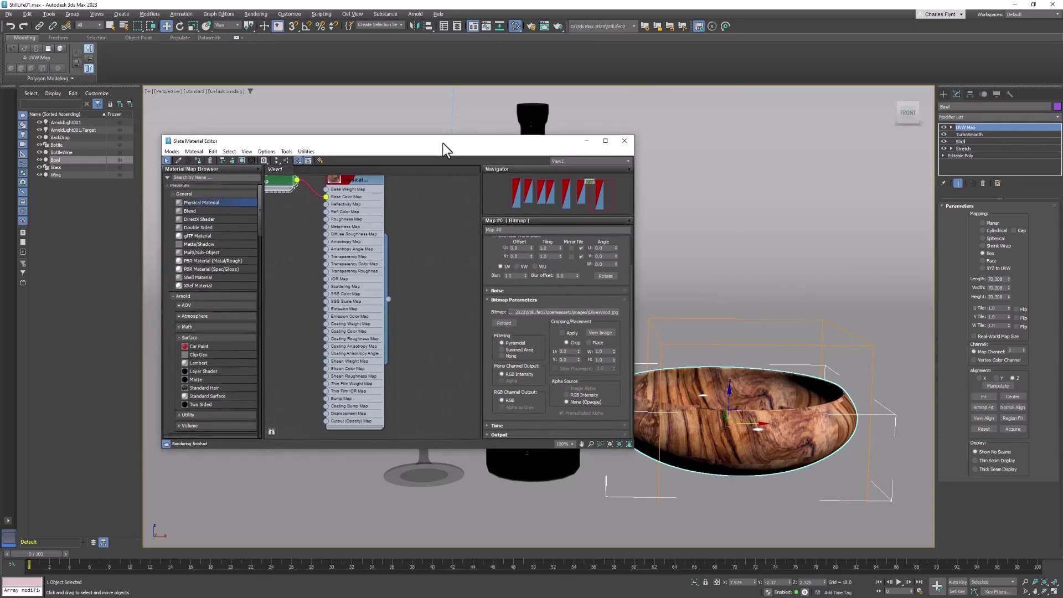
{"action": "left_click", "coordinate": [989, 118]}
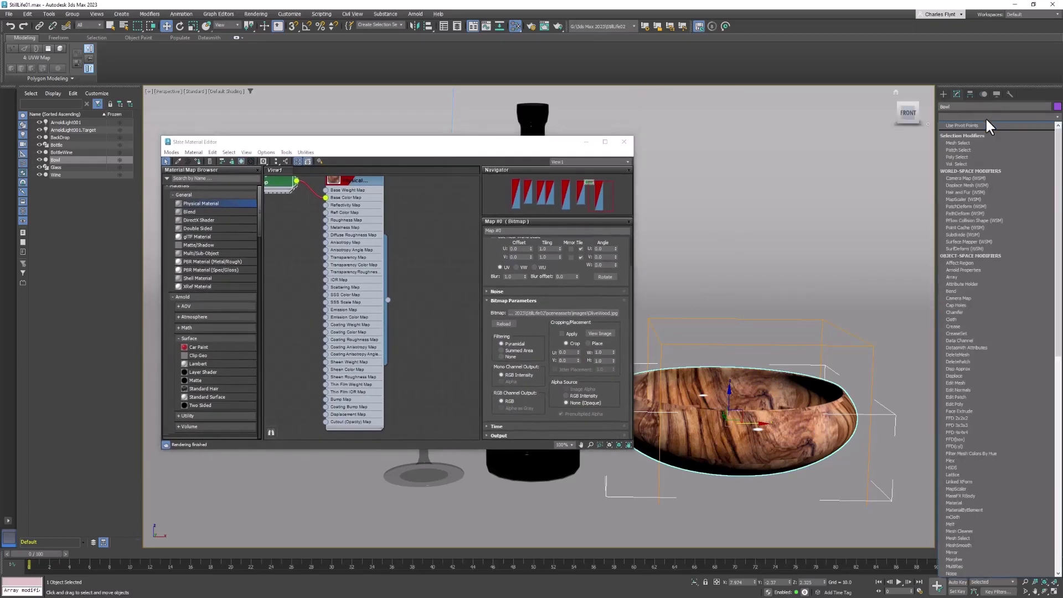
{"action": "left_click", "coordinate": [982, 406]}
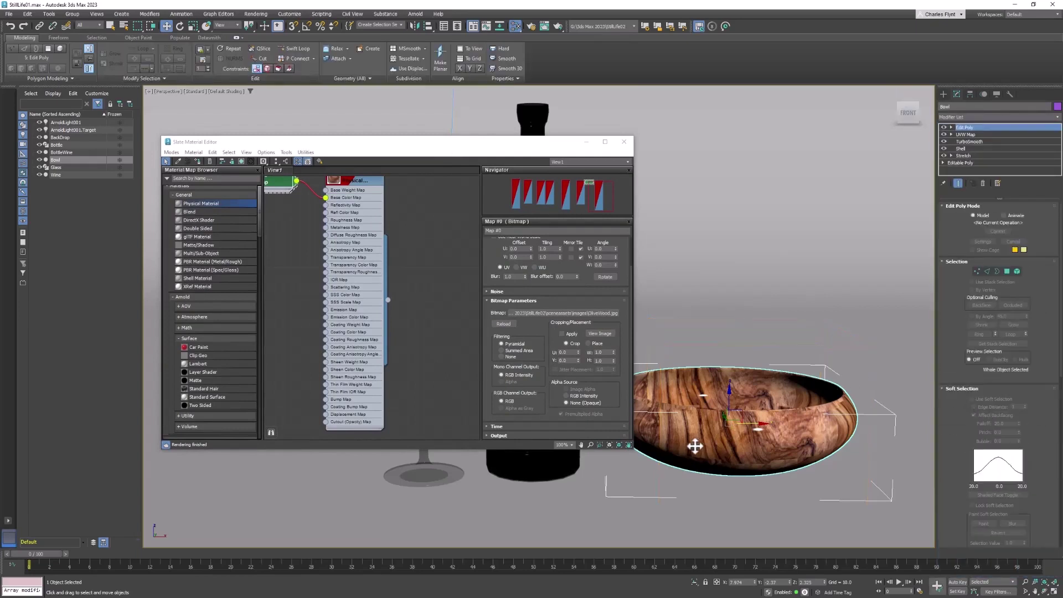
- Set the viewport shading to ActiveShade and reselect Edit Poly in the stack
{"action": "left_click", "coordinate": [198, 91]}
{"action": "left_click", "coordinate": [223, 100]}
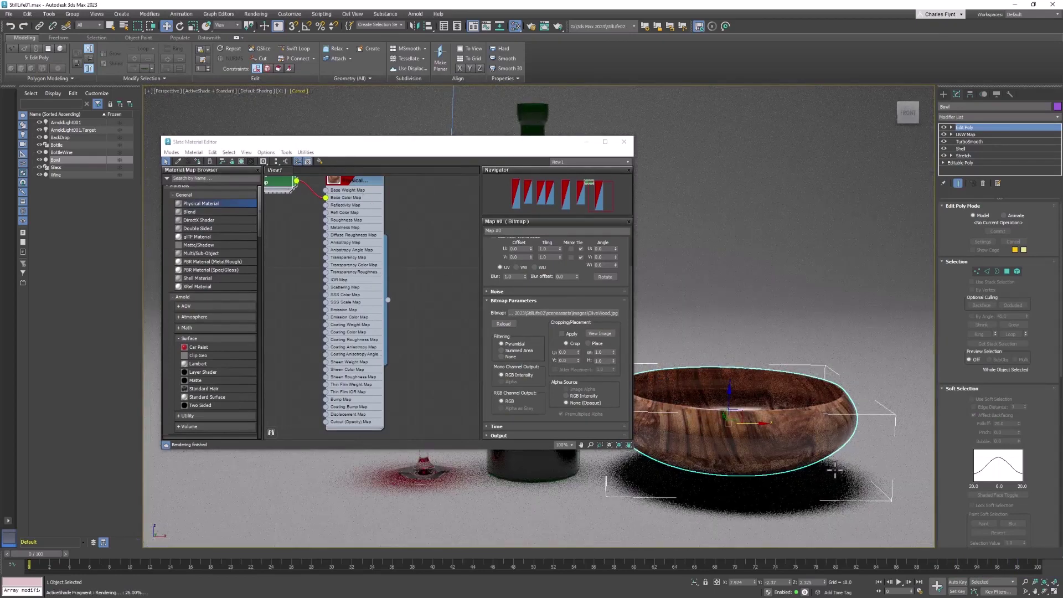
{"action": "left_click_drag", "start_coordinate": [460, 144], "coordinate": [453, 148]}
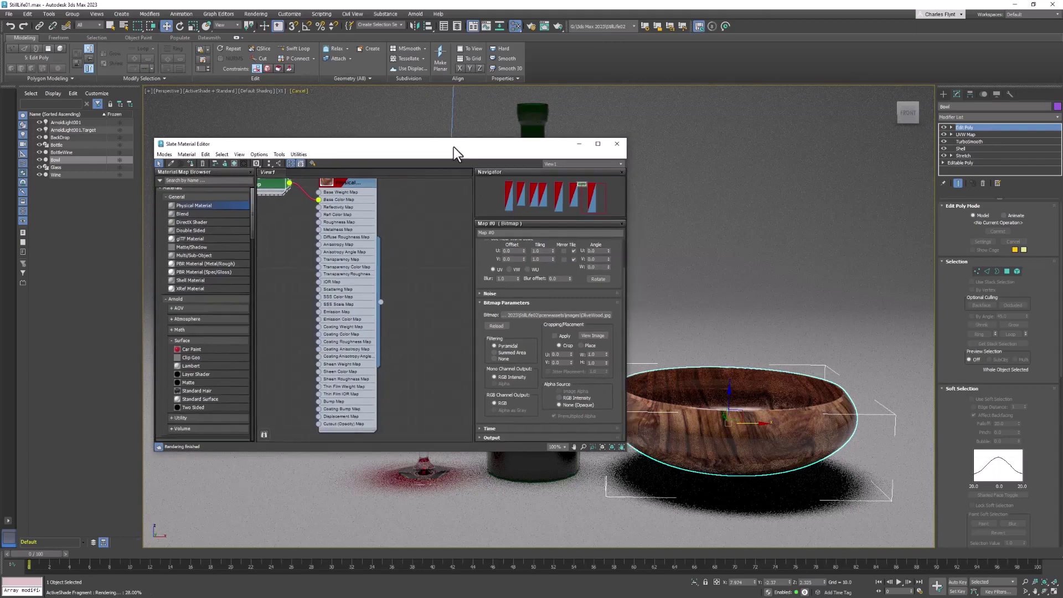
{"action": "scroll", "coordinate": [687, 277], "scroll_direction": "up", "scroll_amount": 1}
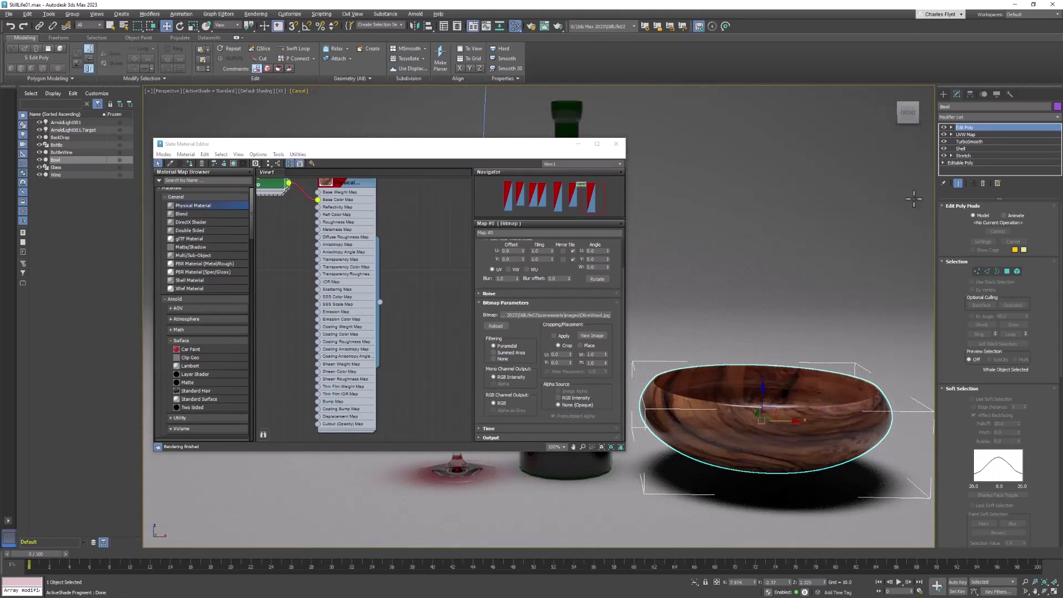
{"action": "left_click", "coordinate": [951, 134]}
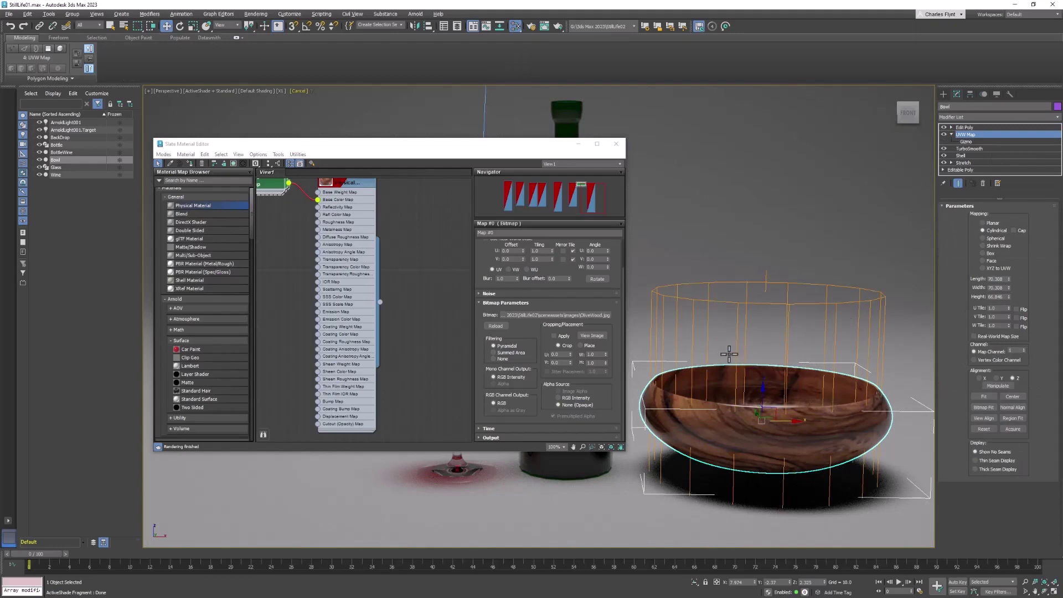
{"action": "left_click", "coordinate": [950, 133]}
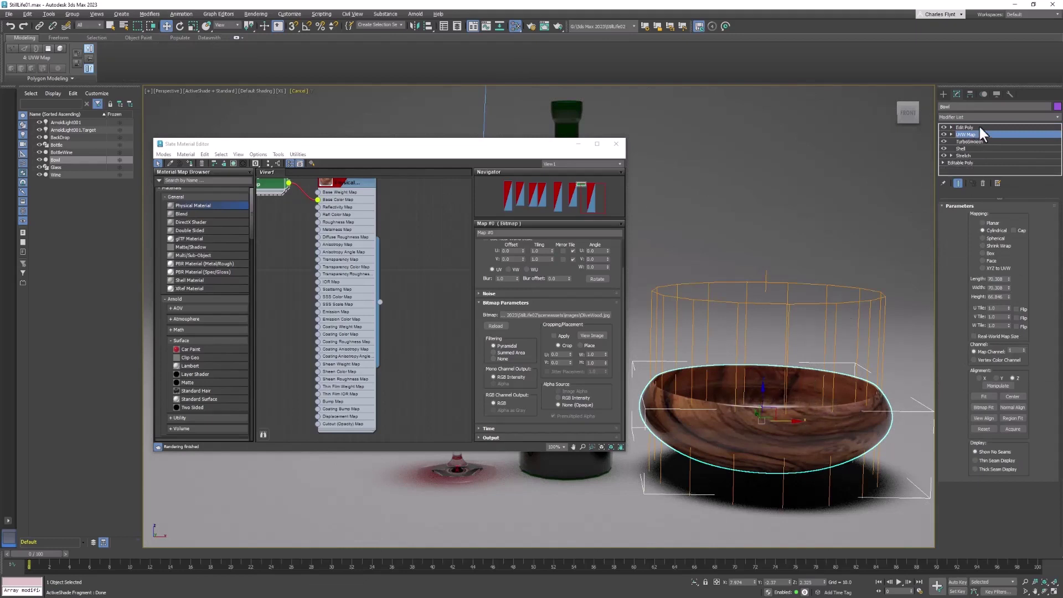
{"action": "left_click", "coordinate": [978, 127]}
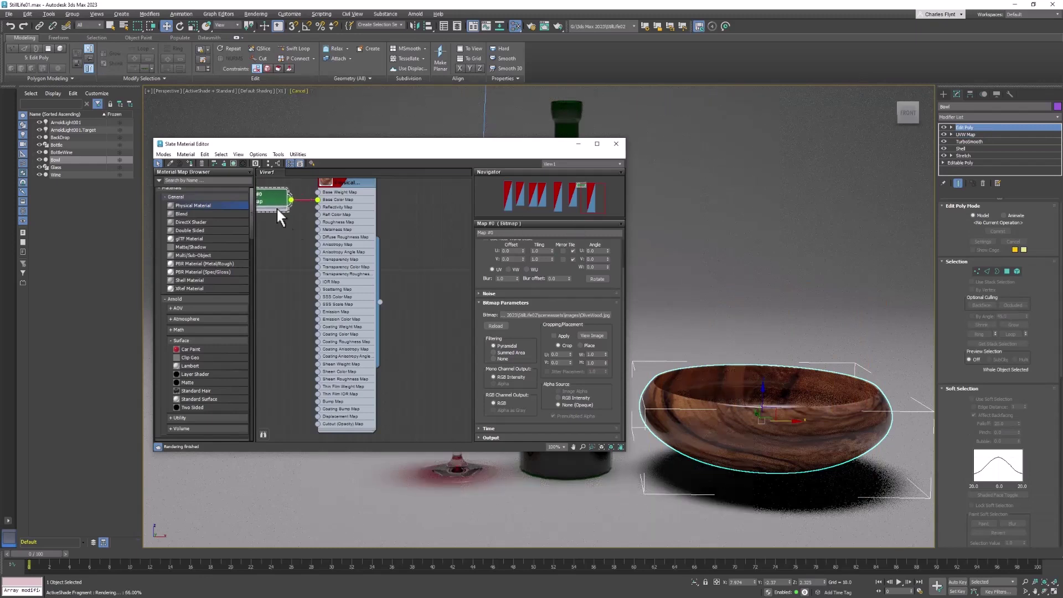
- Adjust the OliveWood bitmap's Output Amount, trying 0.71 and about 1.6 before fine-tuning
{"action": "left_click", "coordinate": [480, 436]}
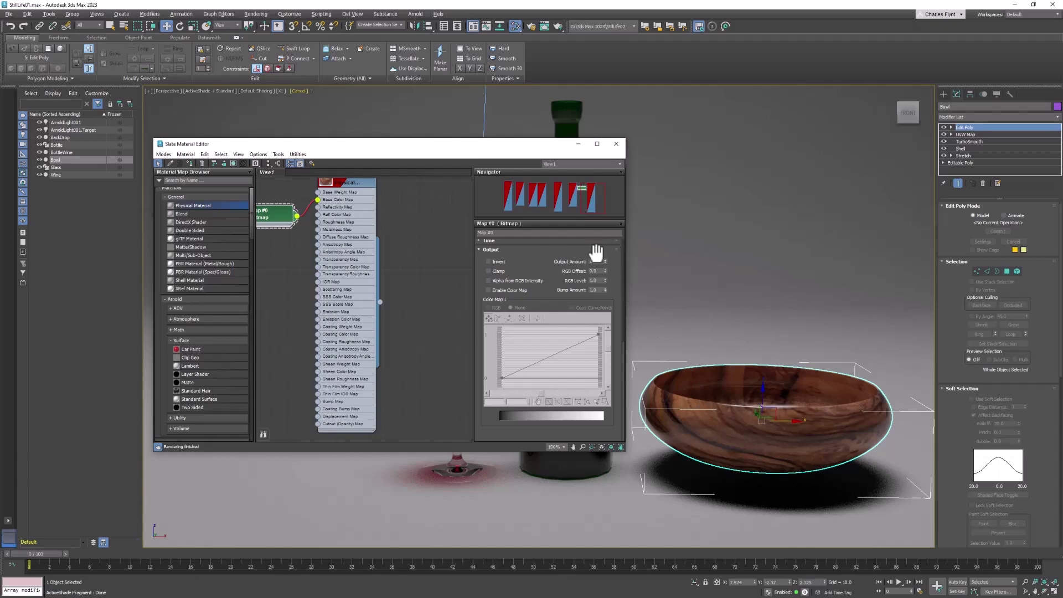
{"action": "mouse_move", "coordinate": [603, 261]}
{"action": "left_mouse_down"}
{"action": "mouse_move", "coordinate": [609, 281]}
{"action": "mouse_move", "coordinate": [606, 239]}
{"action": "left_mouse_up"}
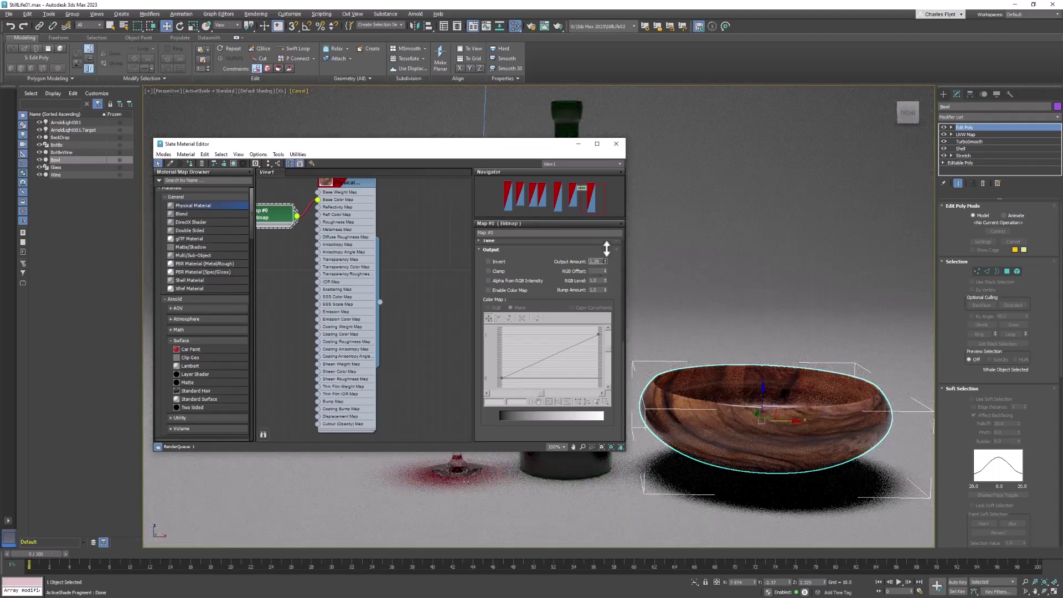
{"action": "left_click_drag", "start_coordinate": [603, 262], "coordinate": [603, 242]}
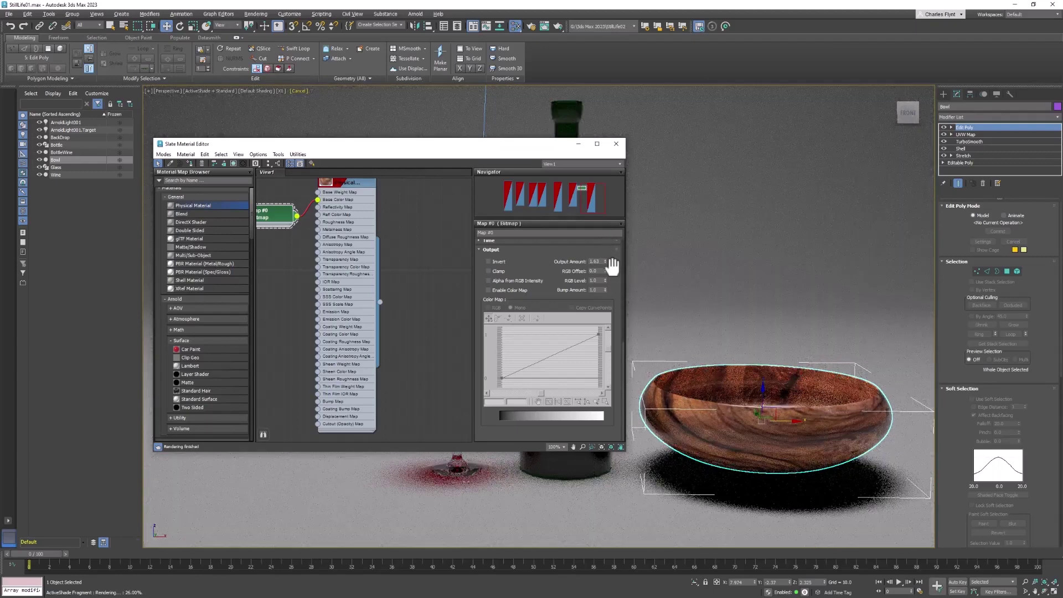
{"action": "left_click_drag", "start_coordinate": [606, 261], "coordinate": [611, 295]}
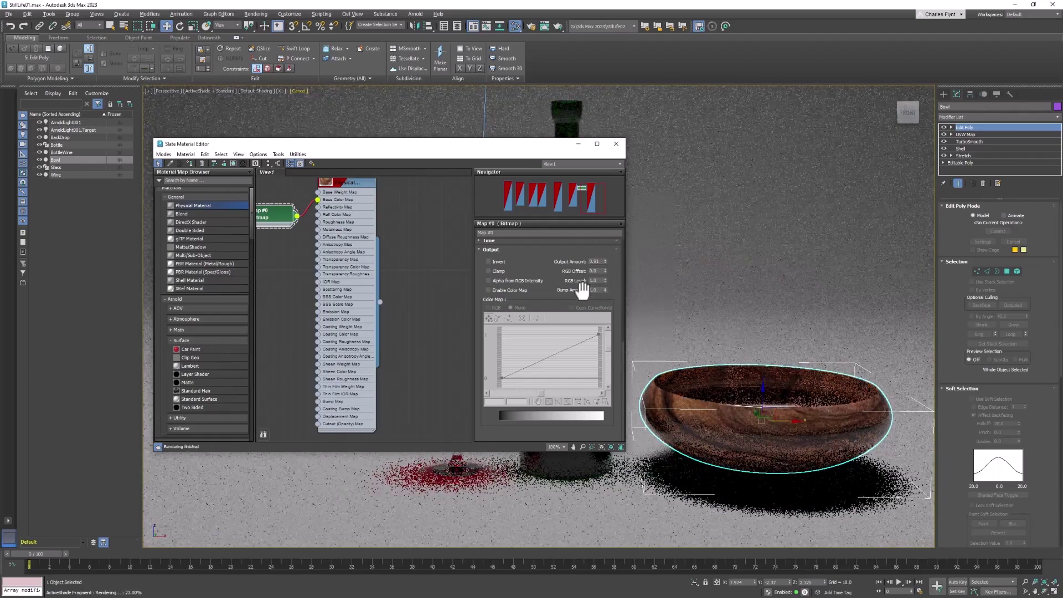
{"action": "scroll", "coordinate": [479, 247], "scroll_direction": "up", "scroll_amount": 5}
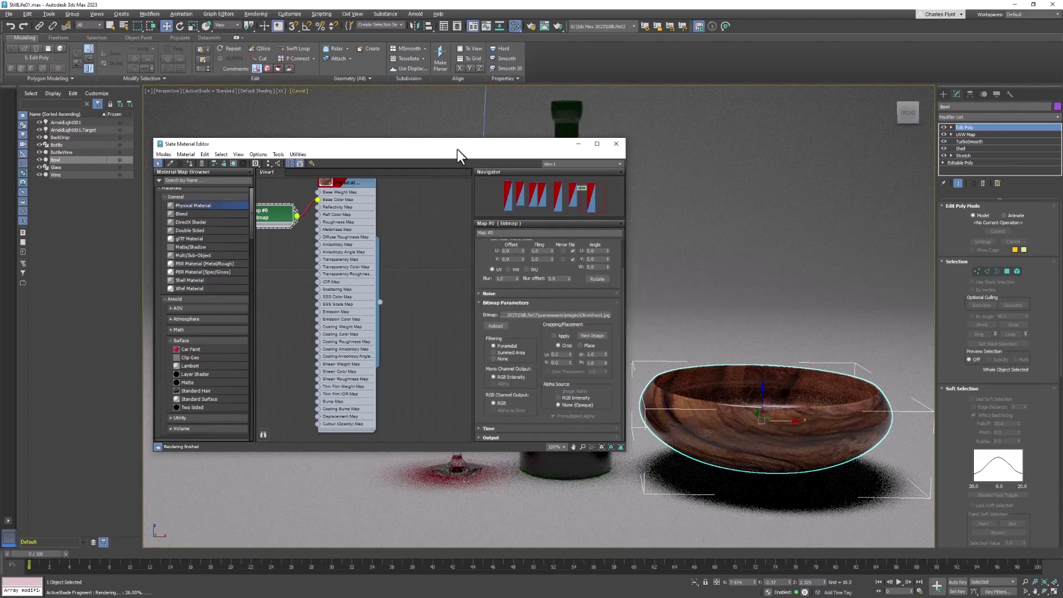
- Close the material editor and lower the bowl onto the floor in Front view
{"action": "left_click", "coordinate": [617, 143]}
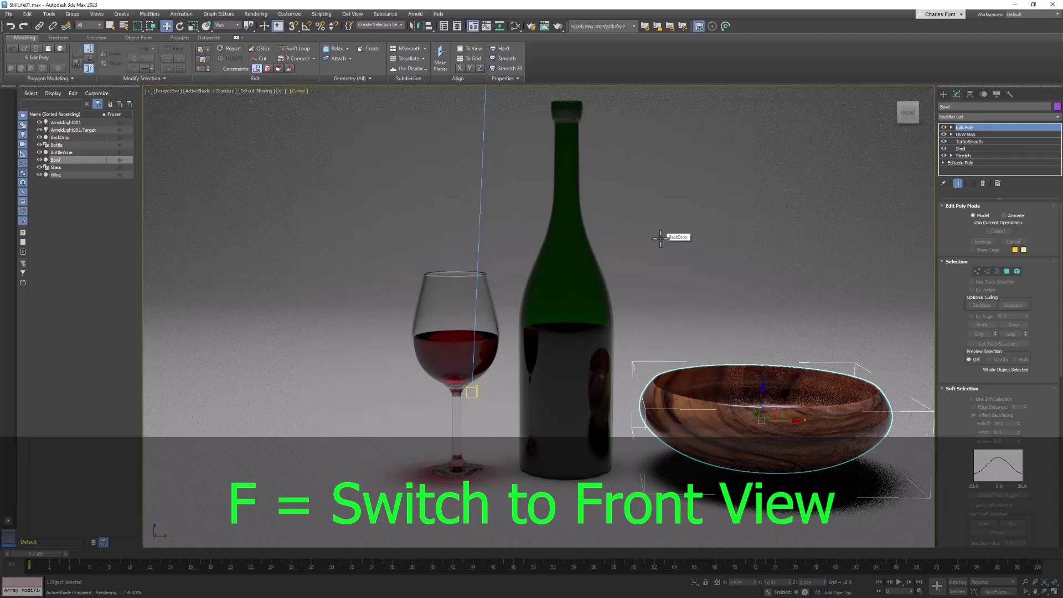
{"action": "key", "text": "f"}
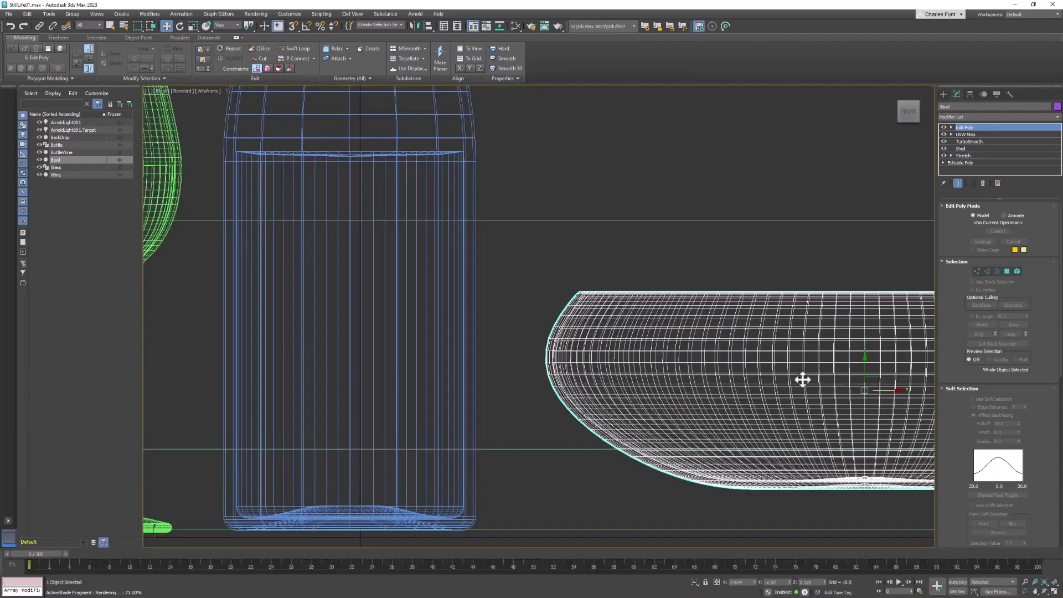
{"action": "scroll", "coordinate": [802, 379], "scroll_direction": "up", "scroll_amount": 3}
{"action": "middle_click_drag", "start_coordinate": [648, 343], "coordinate": [646, 340]}
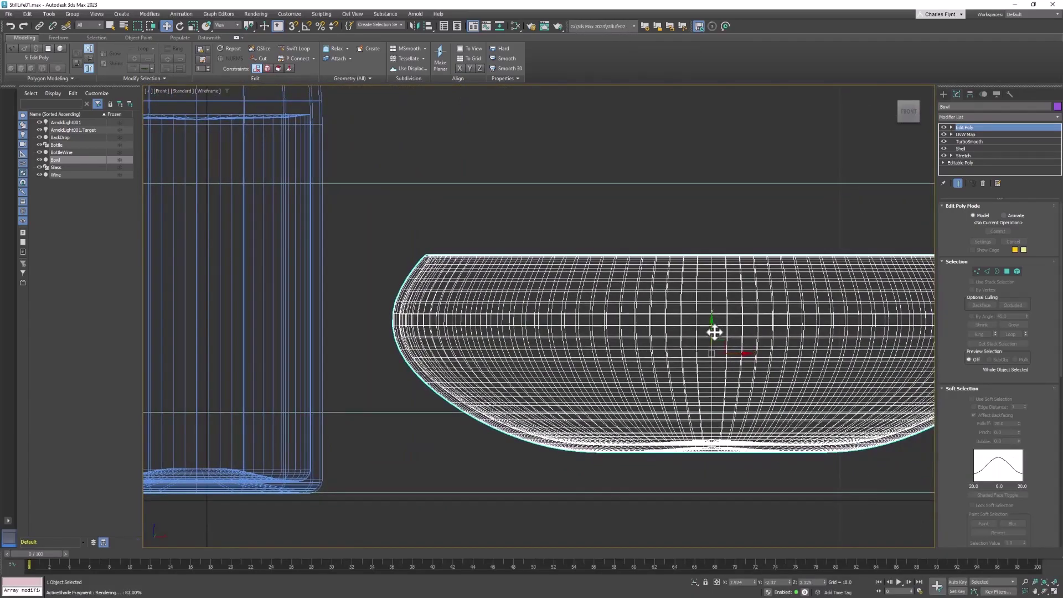
{"action": "left_click_drag", "start_coordinate": [711, 332], "coordinate": [724, 364]}
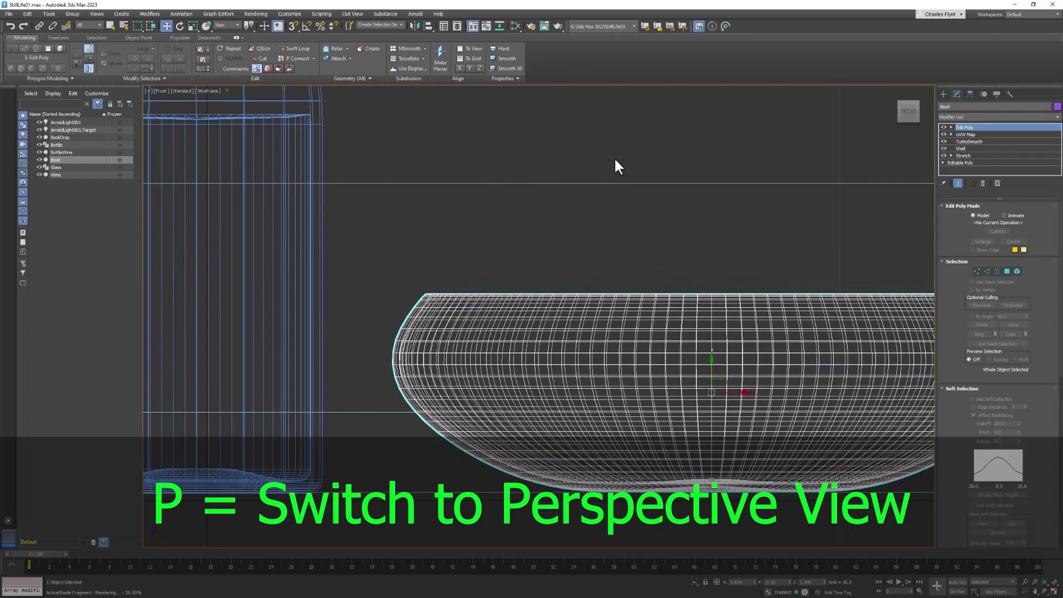
{"action": "key", "text": "p"}
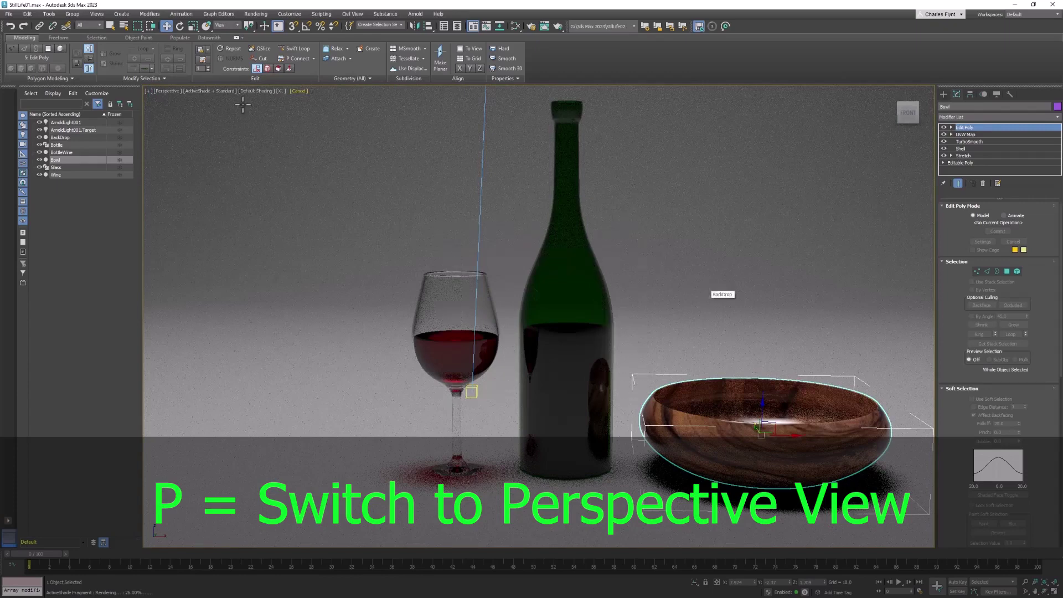
- Enlarge the bowl with Uniform Scale and nudge it slightly right
{"action": "left_click", "coordinate": [192, 25]}
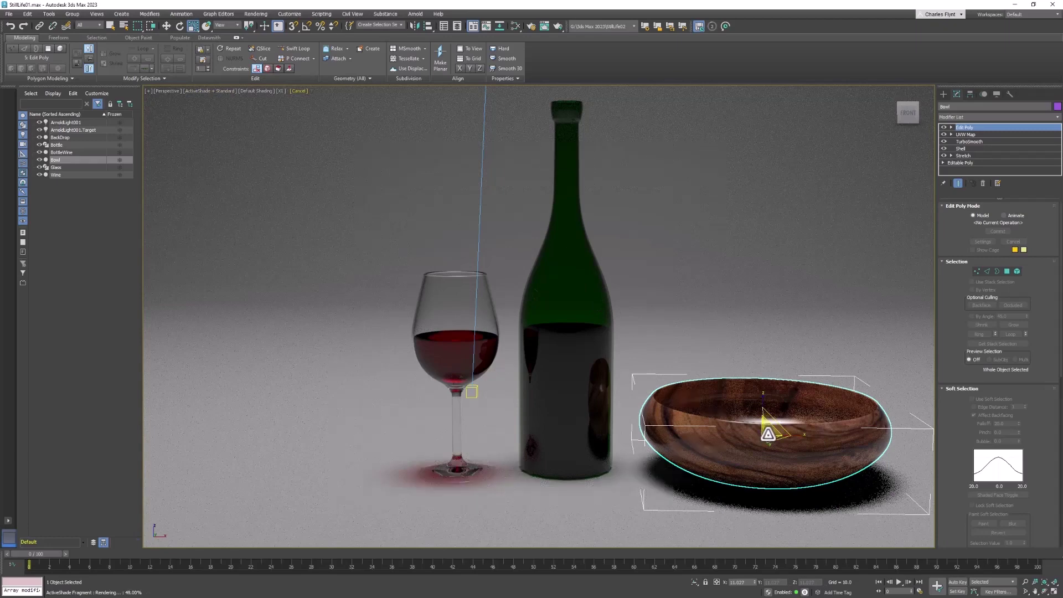
{"action": "left_click_drag", "start_coordinate": [768, 434], "coordinate": [794, 426]}
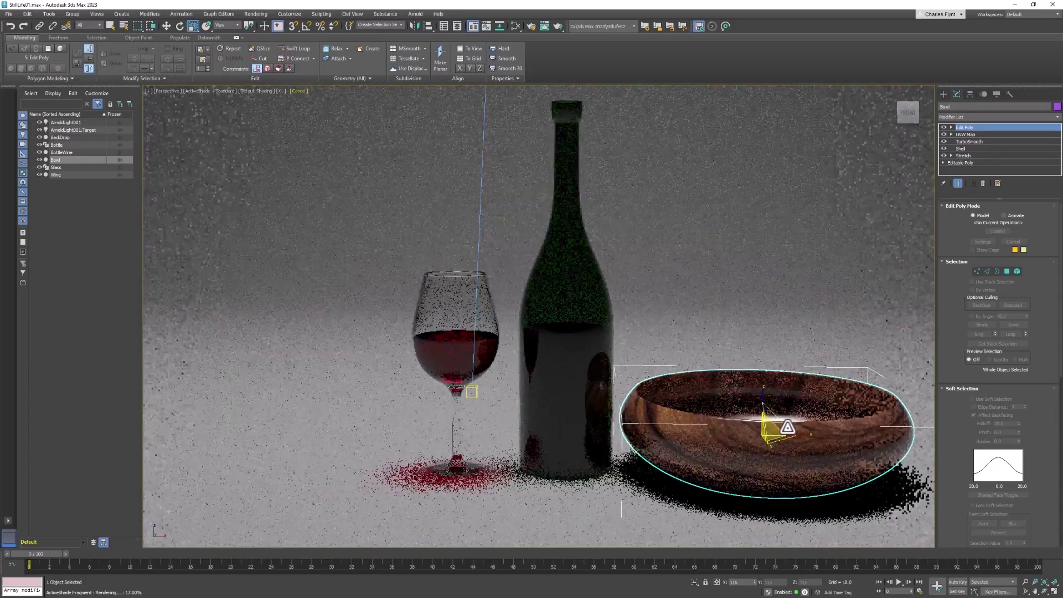
{"action": "left_click", "coordinate": [166, 26]}
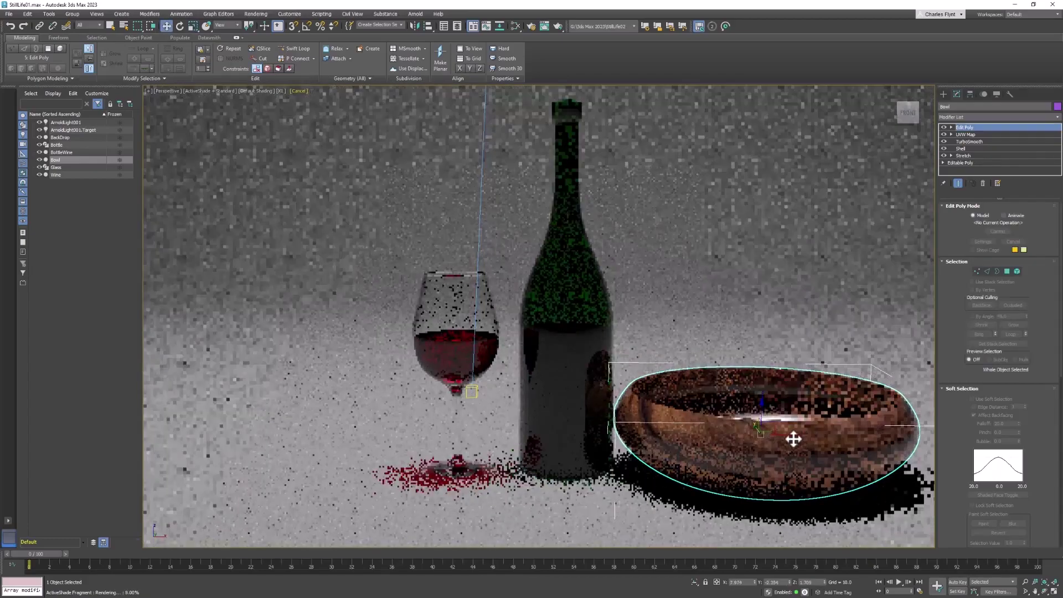
{"action": "left_click_drag", "start_coordinate": [794, 435], "coordinate": [807, 438]}
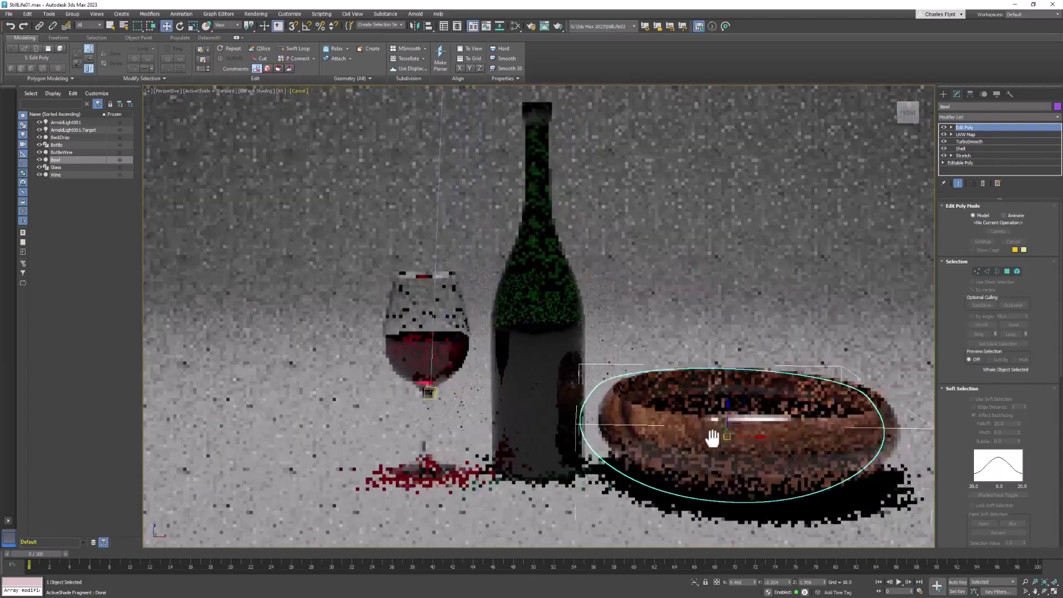
{"action": "middle_click_drag", "start_coordinate": [769, 438], "coordinate": [702, 436]}
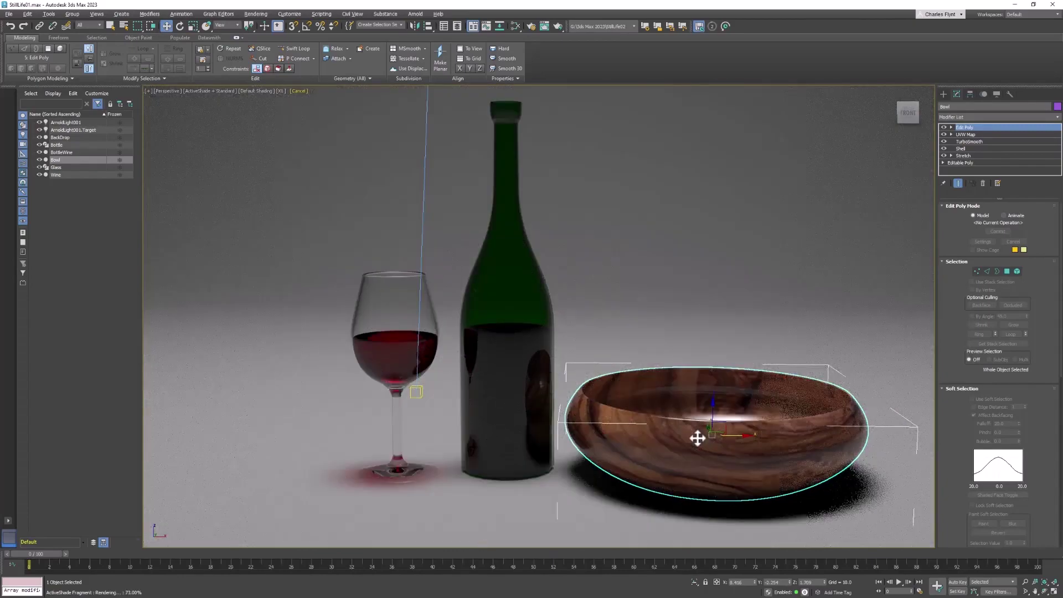